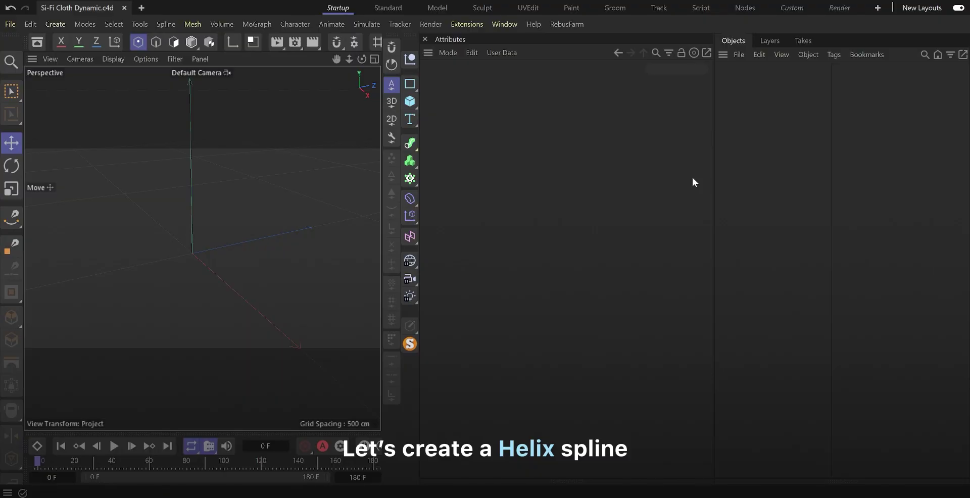
# Create a Helix on XZ with 0 cm start and end radius, subdivision 10, intermediate points None
pyautogui.click(410, 84)
pyautogui.click(456, 128)
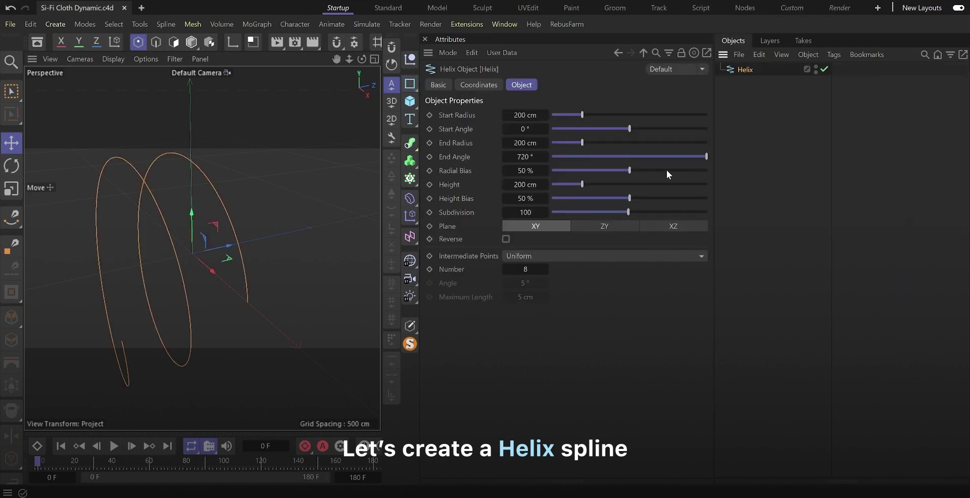
pyautogui.click(687, 225)
pyautogui.click(529, 114)
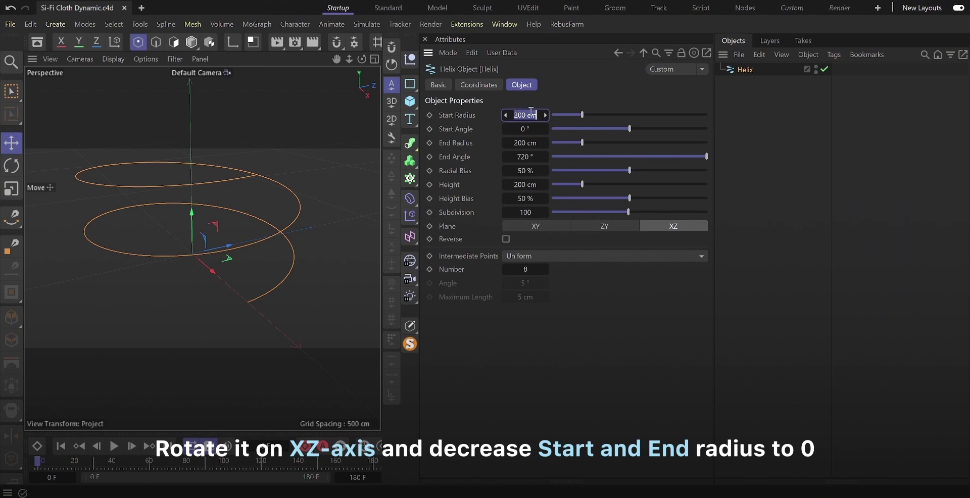
pyautogui.write('0')
pyautogui.click(530, 144)
pyautogui.write('0')
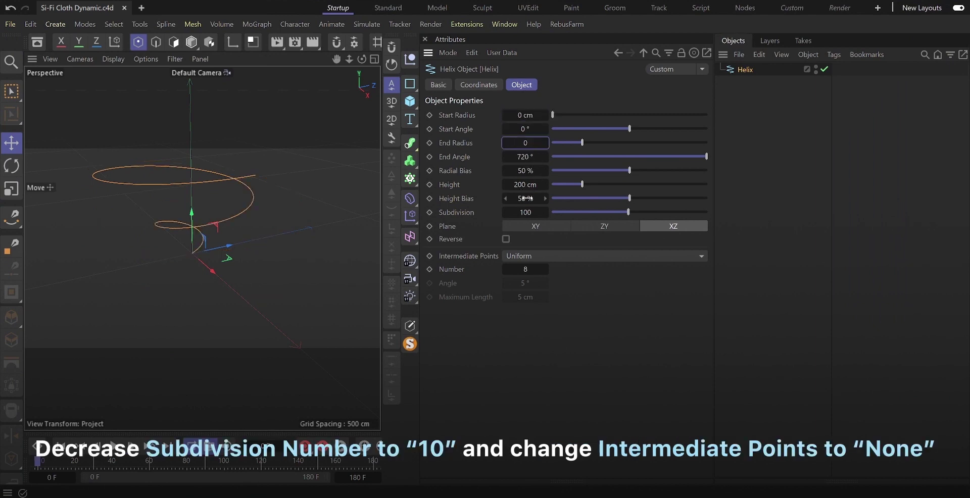
pyautogui.click(526, 213)
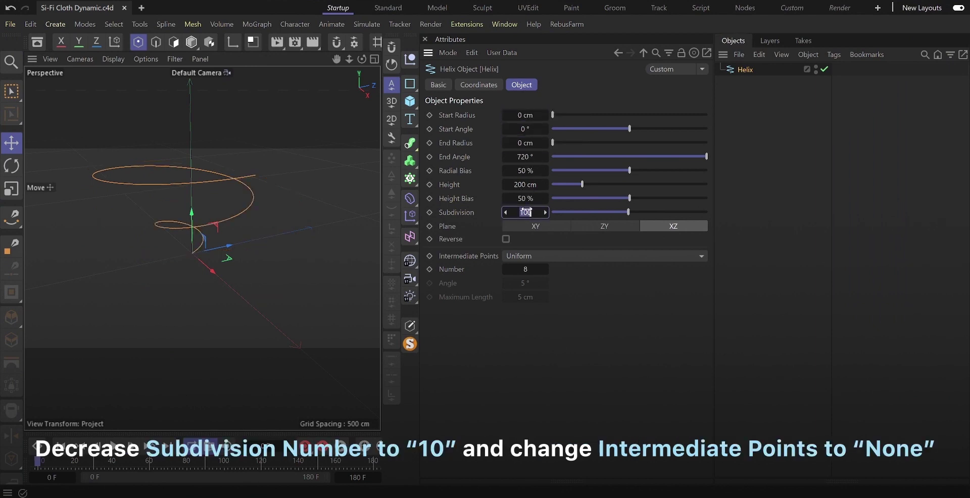
pyautogui.write('10')
pyautogui.click(528, 256)
pyautogui.click(528, 268)
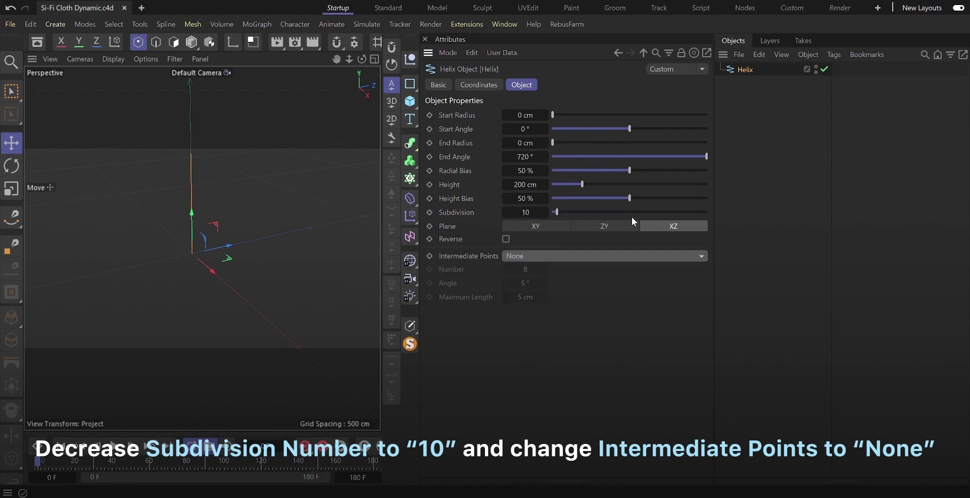
# Parent the Helix under a new null named 'Rope CTR'
pyautogui.keyDown('alt'); pyautogui.click(412, 63); pyautogui.keyUp('alt')
pyautogui.doubleClick(746, 70)
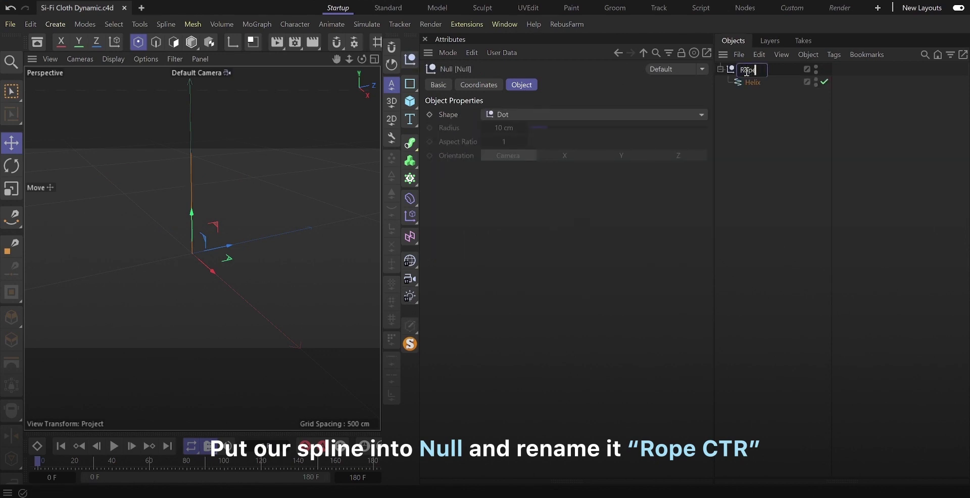
pyautogui.write('Rope CTR')
pyautogui.press('Return')
# Wrap Rope CTR in a Cloner and set the cloner's mode to Object
pyautogui.click(742, 103)
pyautogui.click(747, 69)
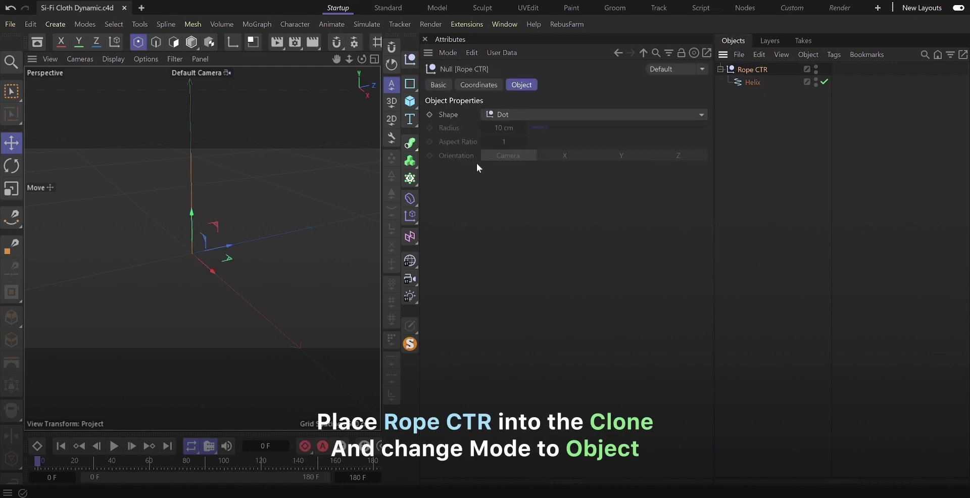
pyautogui.keyDown('alt'); pyautogui.click(410, 180); pyautogui.keyUp('alt')
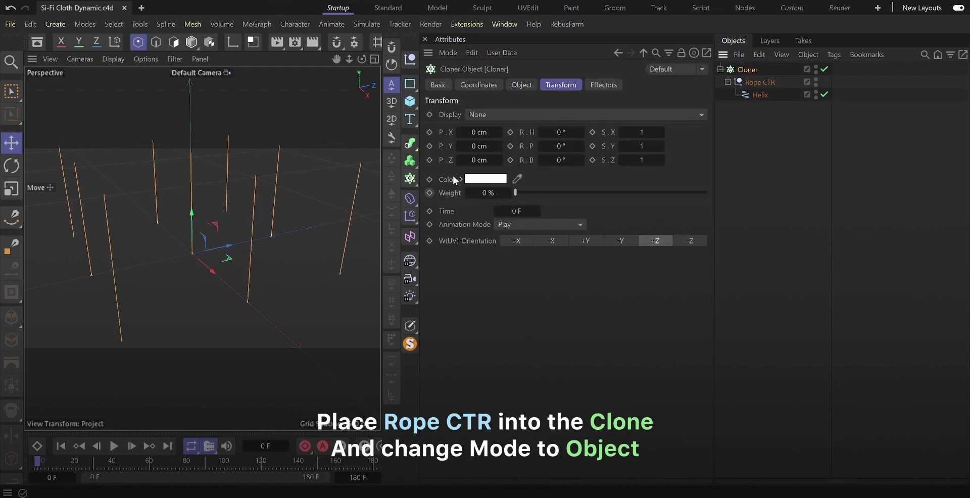
pyautogui.click(518, 85)
pyautogui.click(523, 113)
pyautogui.click(526, 129)
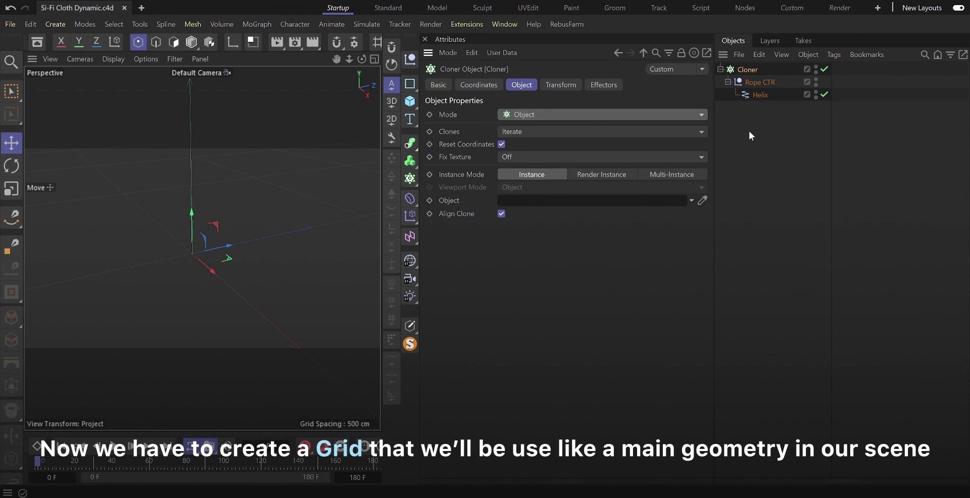
# Add a Plane with 5×5 segments and rename it 'Grid'
pyautogui.click(410, 101)
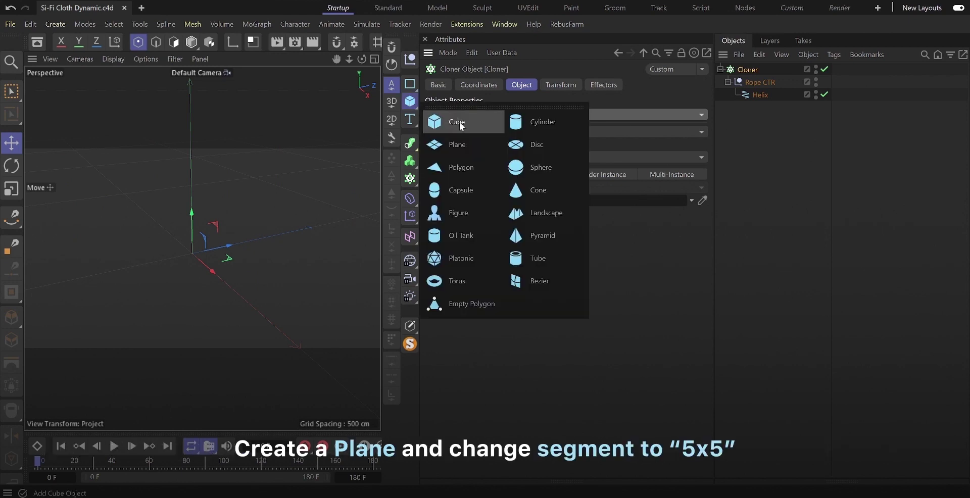
pyautogui.click(453, 147)
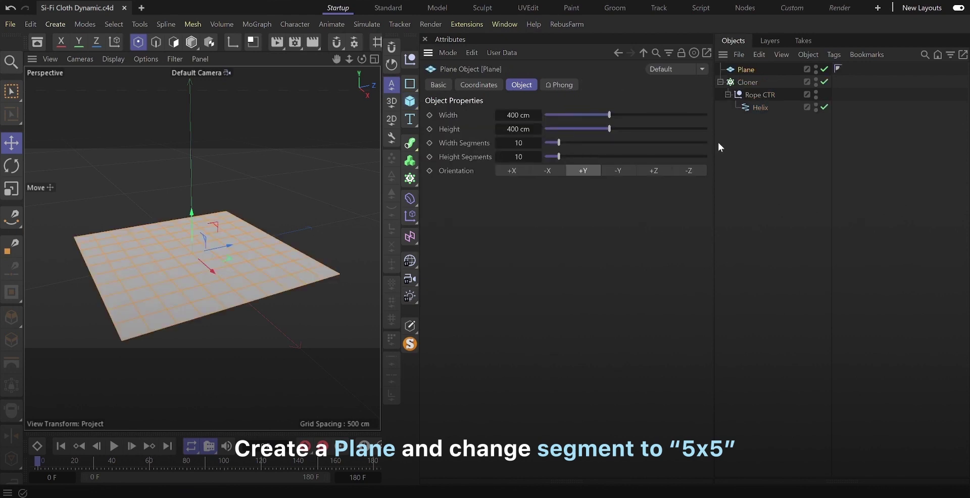
pyautogui.doubleClick(519, 144)
pyautogui.doubleClick(520, 157)
pyautogui.doubleClick(750, 71)
pyautogui.write('Grid')
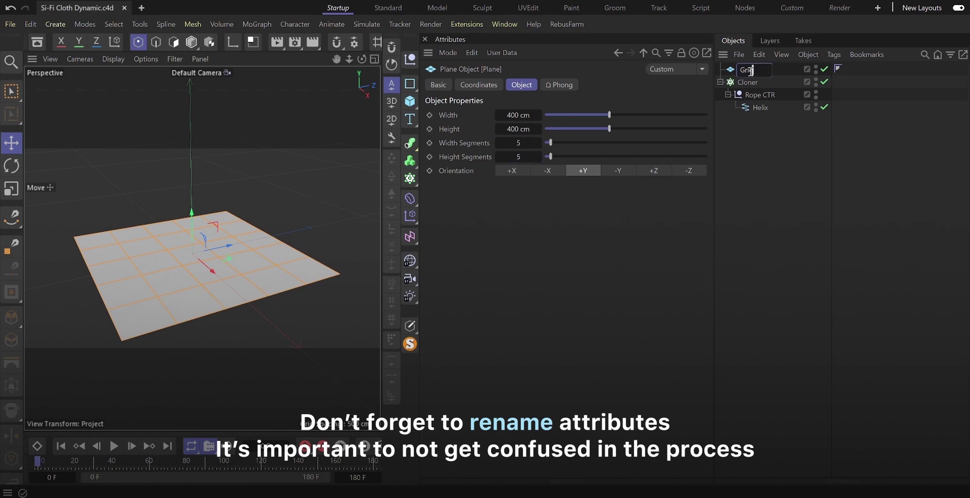
pyautogui.click(767, 144)
# Rename the cloner 'Cloner Rope', use Grid as its object, and distribute on vertices
pyautogui.doubleClick(755, 83)
pyautogui.click(768, 83)
pyautogui.write('Rope')
pyautogui.moveTo(744, 69); pyautogui.dragTo(540, 204)
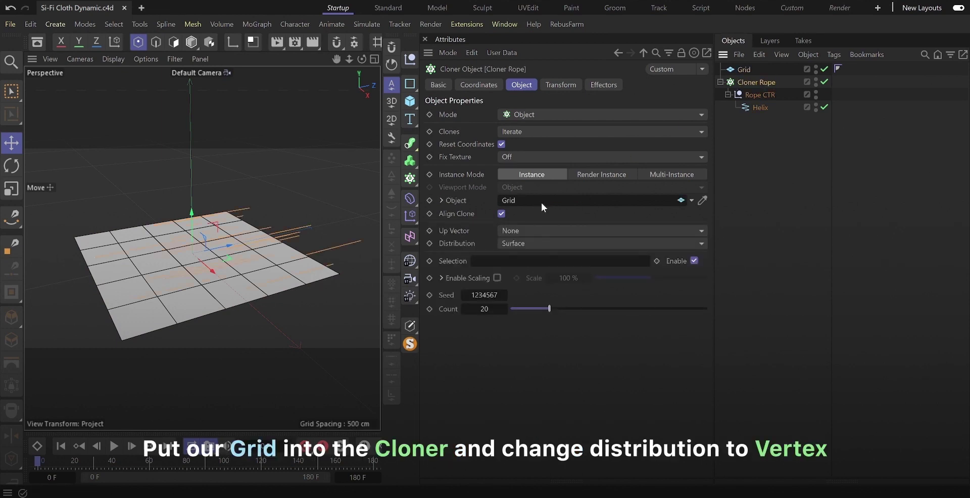
pyautogui.click(529, 245)
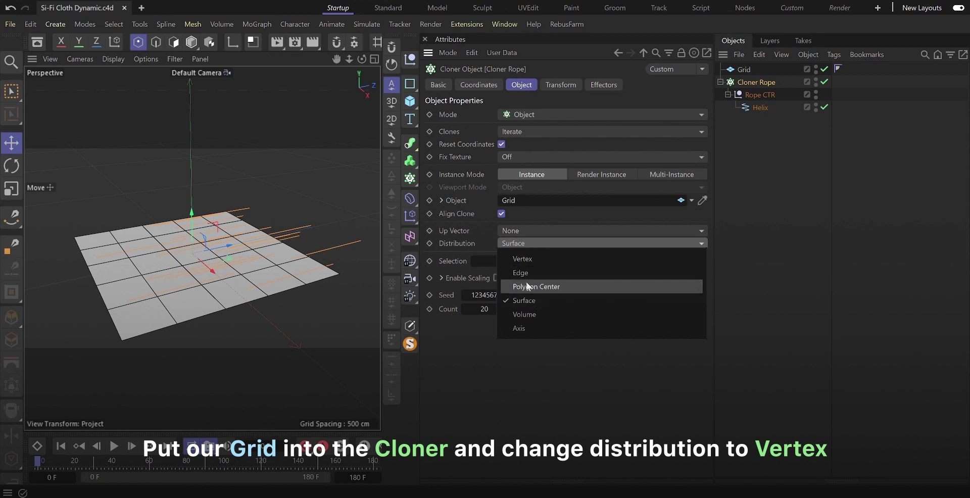
pyautogui.click(528, 256)
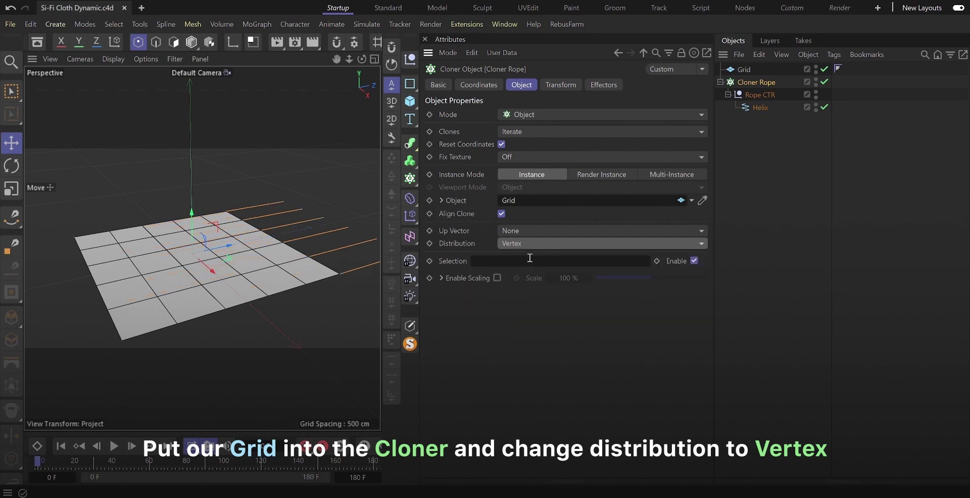
# Set the clones' pitch rotation to -90° so the ropes stand upright
pyautogui.click(563, 84)
pyautogui.moveTo(580, 146); pyautogui.dragTo(562, 146)
pyautogui.click(562, 146)
pyautogui.press('BackSpace')
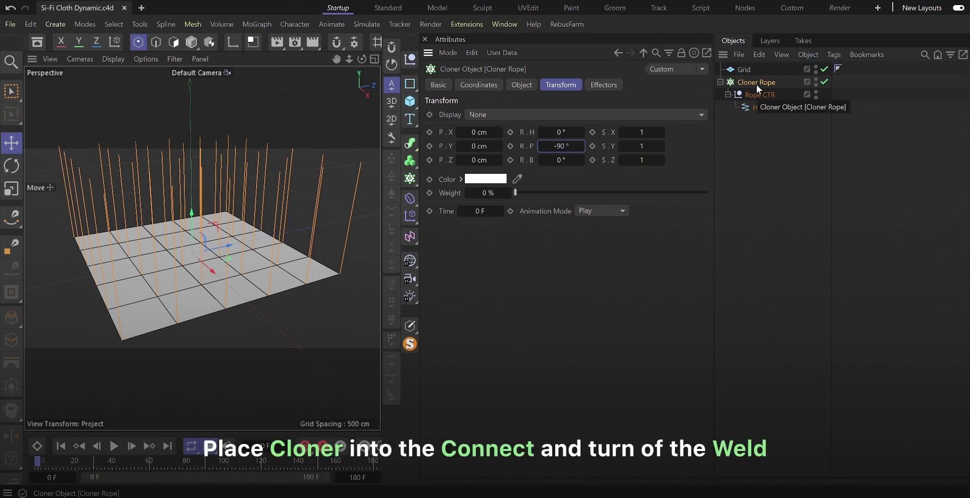
# Wrap Cloner Rope in a Connect object named 'Connect Rope'
pyautogui.click(410, 143)
pyautogui.keyDown('alt'); pyautogui.click(453, 262); pyautogui.keyUp('alt')
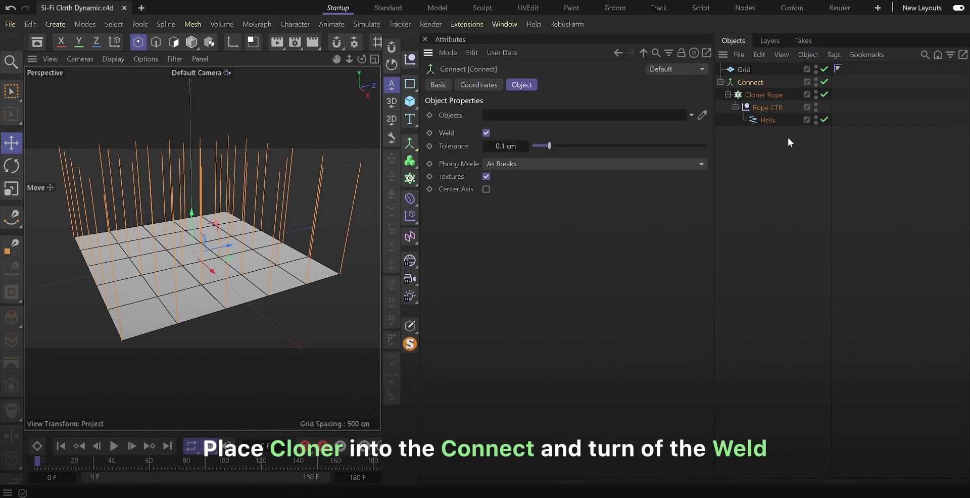
pyautogui.doubleClick(759, 81)
pyautogui.write('Rope')
pyautogui.press('Return')
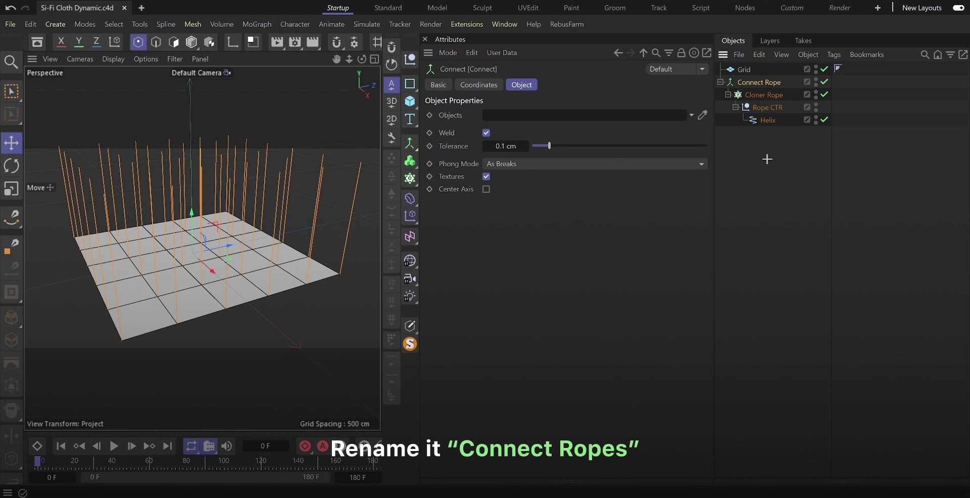
# Give Connect Rope a Rope simulation tag and play the simulation briefly
pyautogui.rightClick(776, 82)
pyautogui.moveTo(819, 177)
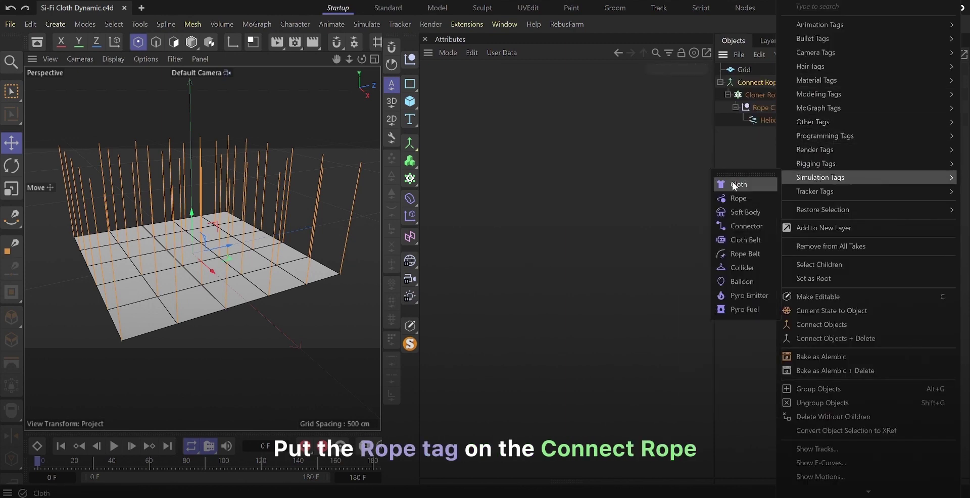
pyautogui.click(737, 199)
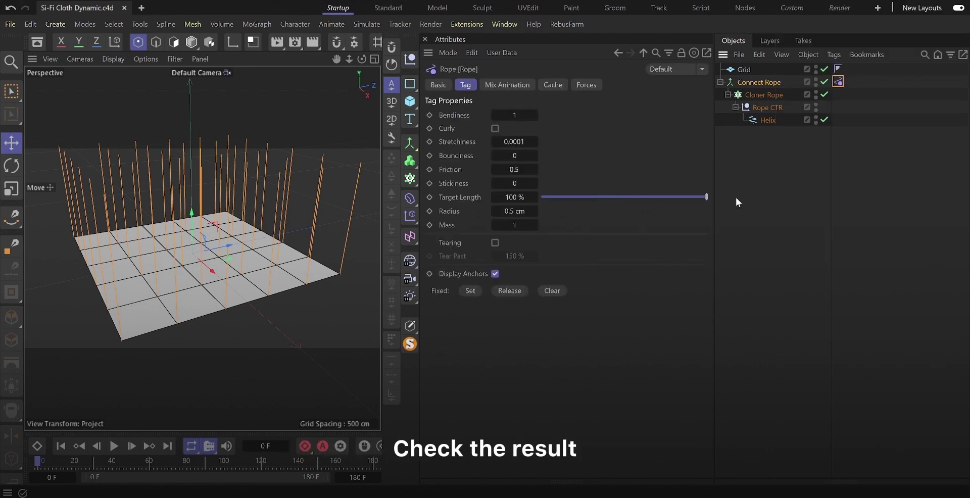
pyautogui.click(114, 447)
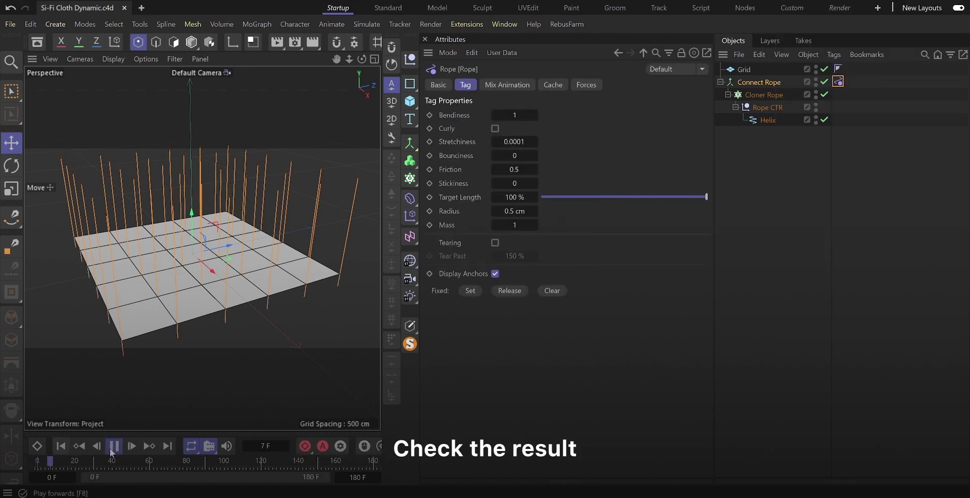
pyautogui.click(111, 450)
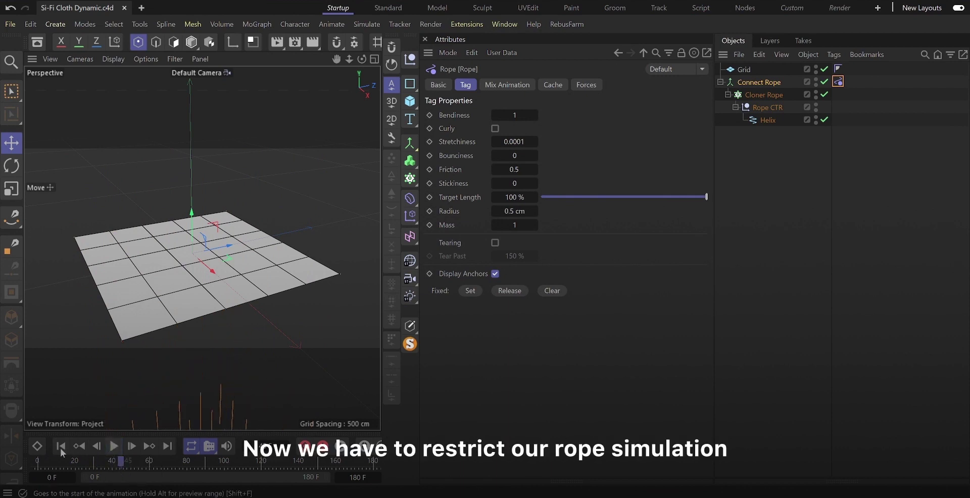
# Rewind and enable mixing with pins in the Rope tag's mix animation settings
pyautogui.click(60, 448)
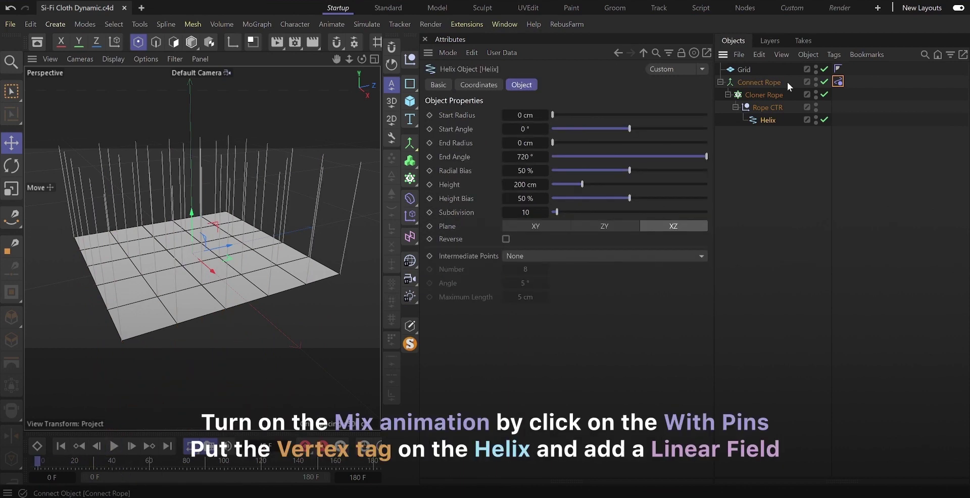
pyautogui.click(840, 82)
pyautogui.click(507, 85)
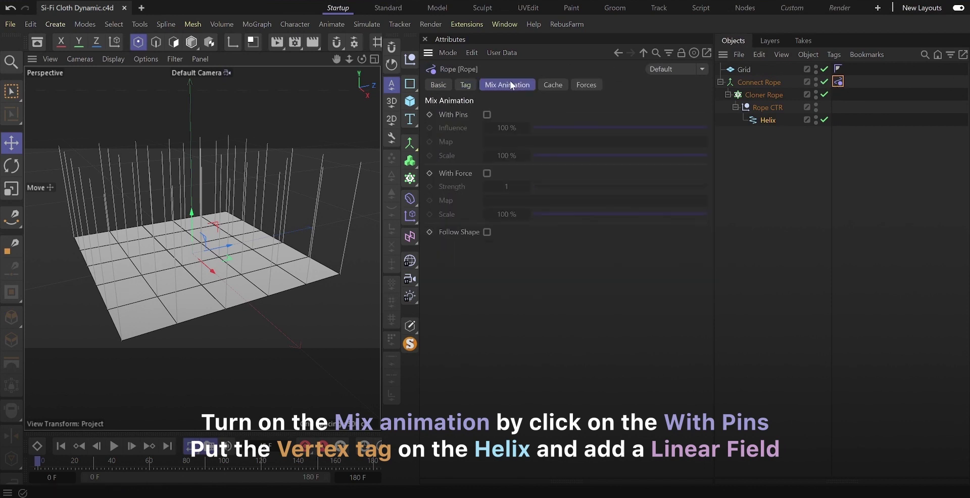
pyautogui.click(487, 116)
# Add a Vertex Map tag to Helix with a +Y Linear Field shortened to 2 cm
pyautogui.click(767, 120)
pyautogui.rightClick(770, 120)
pyautogui.moveTo(799, 122)
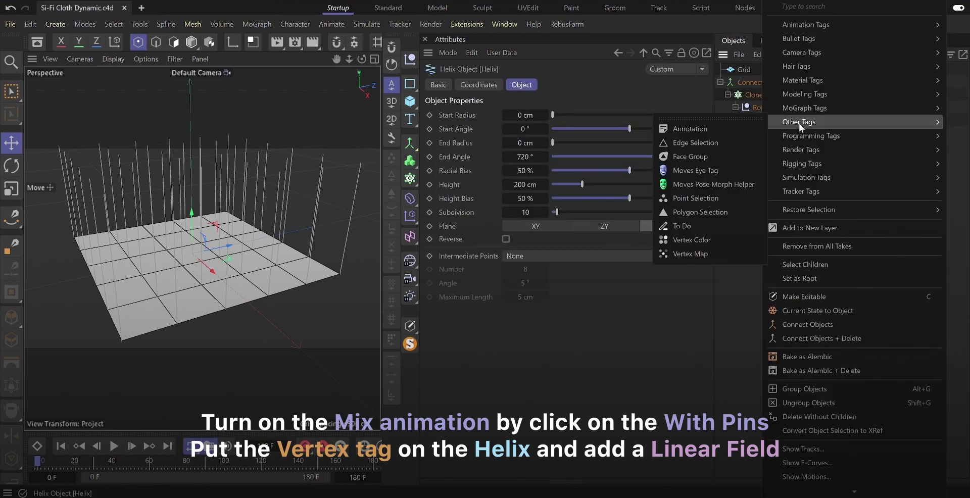
pyautogui.click(683, 255)
pyautogui.moveTo(447, 223); pyautogui.dragTo(460, 222)
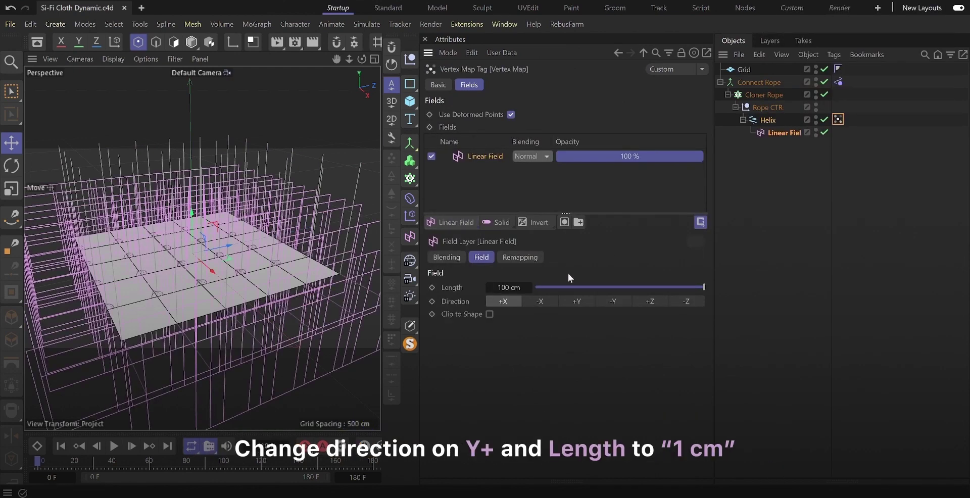
pyautogui.click(578, 301)
pyautogui.moveTo(553, 287); pyautogui.dragTo(490, 288)
# Scale the Linear Field to 0.1 on X, Y and Z
pyautogui.click(775, 133)
pyautogui.click(470, 85)
pyautogui.click(640, 132)
pyautogui.click(649, 145)
pyautogui.write('0.1')
pyautogui.press('Tab')
pyautogui.write('0.1')
pyautogui.press('Return')
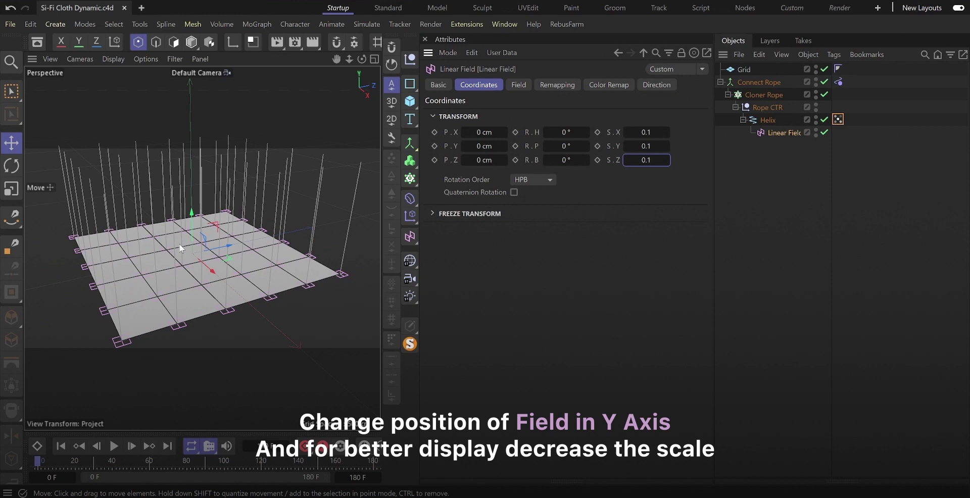
# Raise the Linear Field to a Y position of 190 cm
pyautogui.moveTo(193, 230); pyautogui.dragTo(197, 141)
pyautogui.click(480, 146)
pyautogui.press('BackSpace')
pyautogui.press('Return')
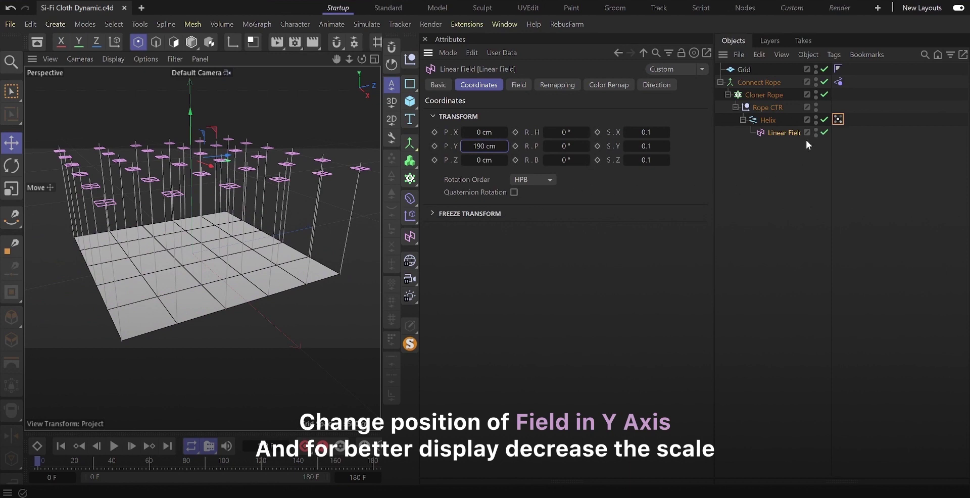
# Add an Invert layer above the Linear Field in the Vertex Map, then preview playback
pyautogui.click(838, 119)
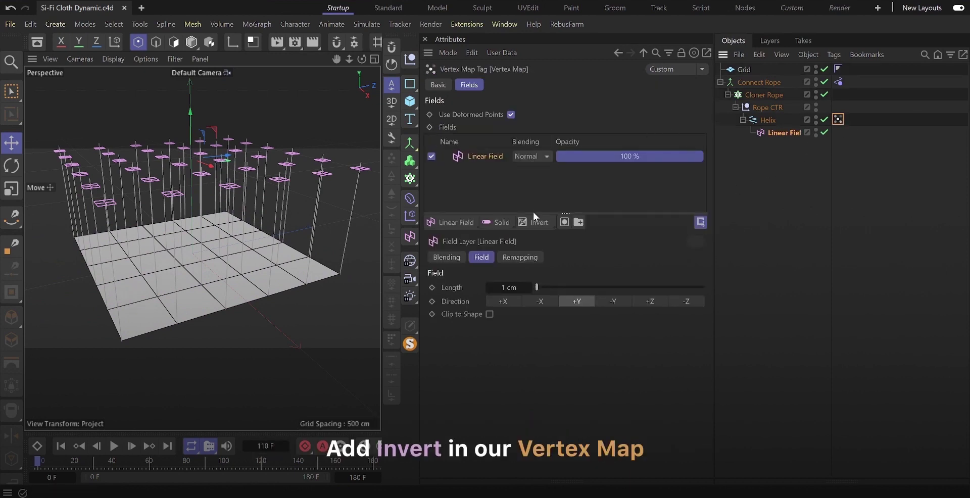
pyautogui.click(543, 224)
pyautogui.click(549, 337)
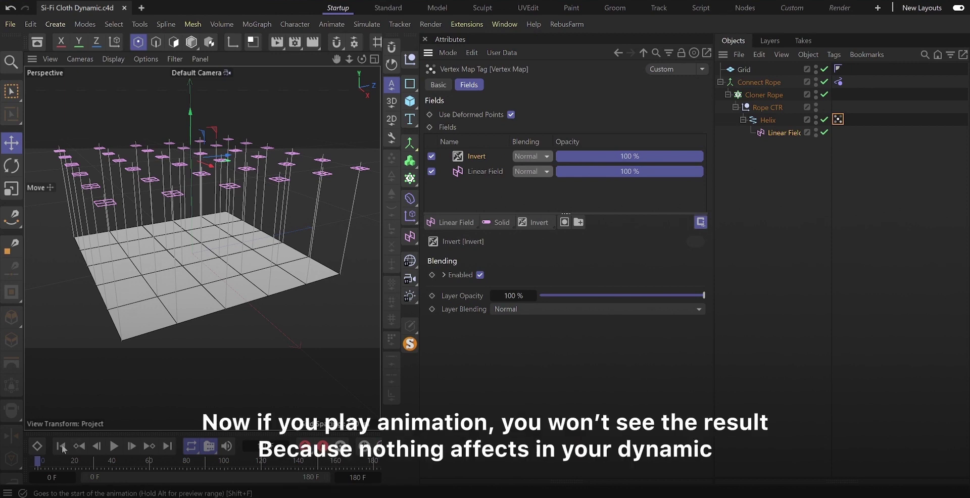
pyautogui.click(114, 447)
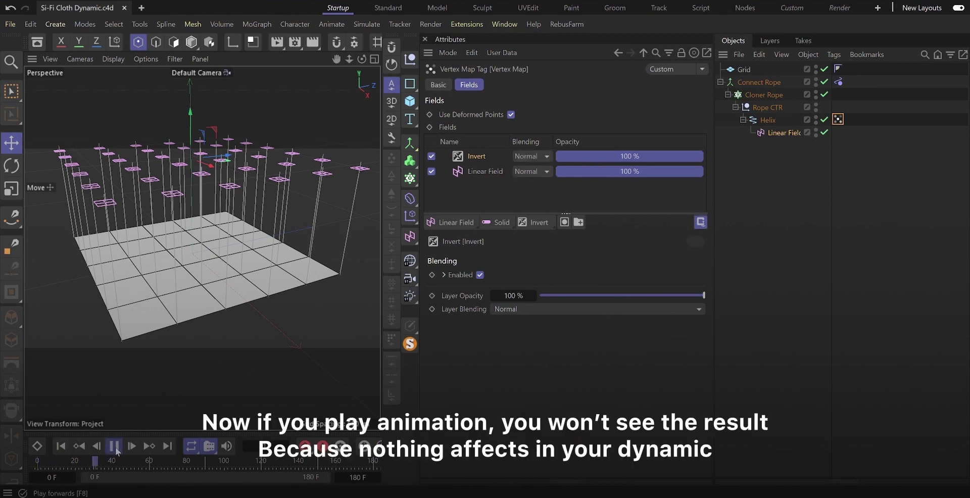
pyautogui.click(115, 447)
pyautogui.click(61, 446)
# Add a Turbulence force and rename it 'Turbulence Ropes'
pyautogui.click(764, 143)
pyautogui.click(373, 24)
pyautogui.moveTo(391, 47)
pyautogui.click(470, 151)
pyautogui.doubleClick(773, 70)
pyautogui.click(779, 69)
pyautogui.write('Ropes')
pyautogui.press('Return')
# Set the turbulence Strength to 10 cm, Scale 25% and Frequency 5%
pyautogui.click(503, 247)
pyautogui.write('10')
pyautogui.click(498, 260)
pyautogui.write('25')
pyautogui.click(496, 274)
pyautogui.write('5')
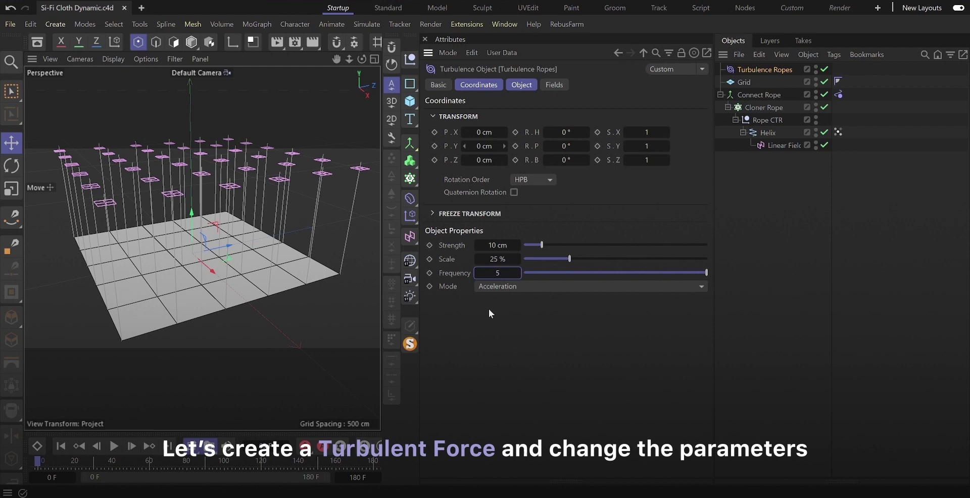
pyautogui.press('Return')
# Play the turbulence simulation, viewing from a lower angle, then collapse the Connect Rope hierarchy
pyautogui.click(114, 447)
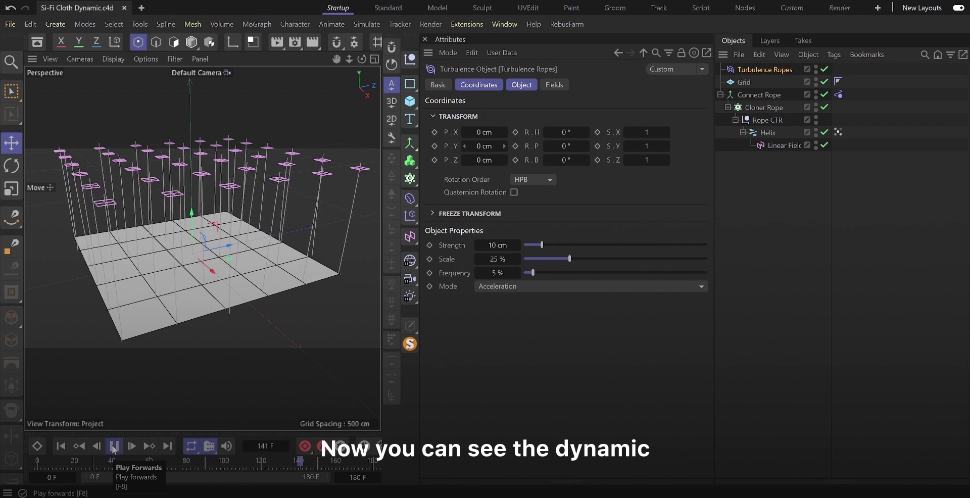
pyautogui.click(114, 446)
pyautogui.keyDown('alt'); pyautogui.moveTo(156, 255); pyautogui.dragTo(242, 277); pyautogui.keyUp('alt')
pyautogui.click(114, 446)
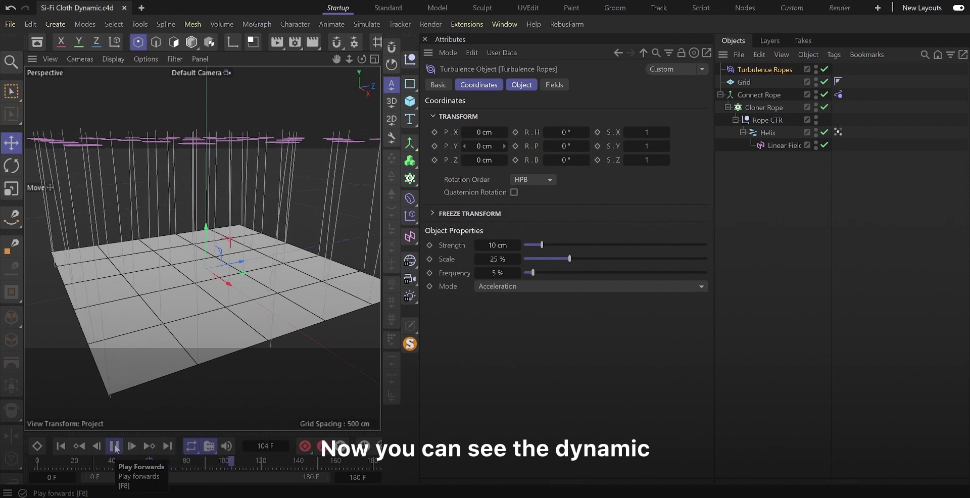
pyautogui.click(115, 446)
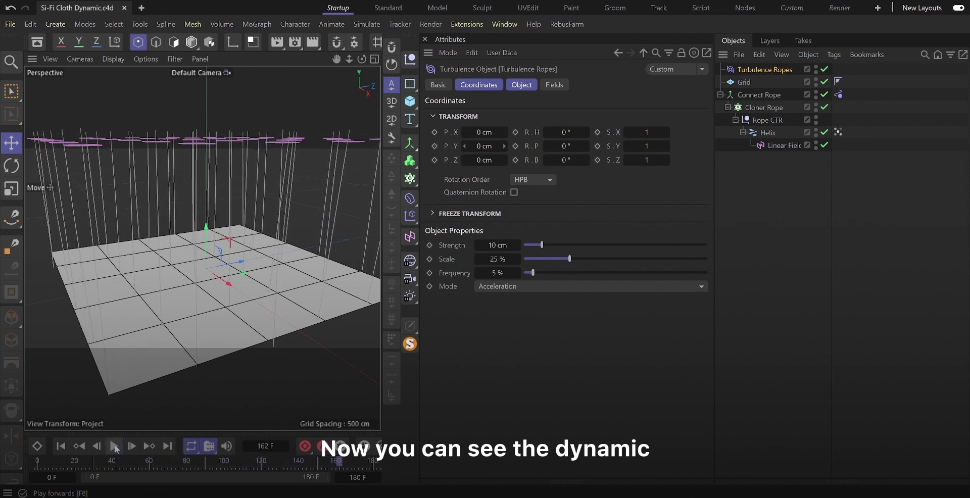
pyautogui.click(720, 95)
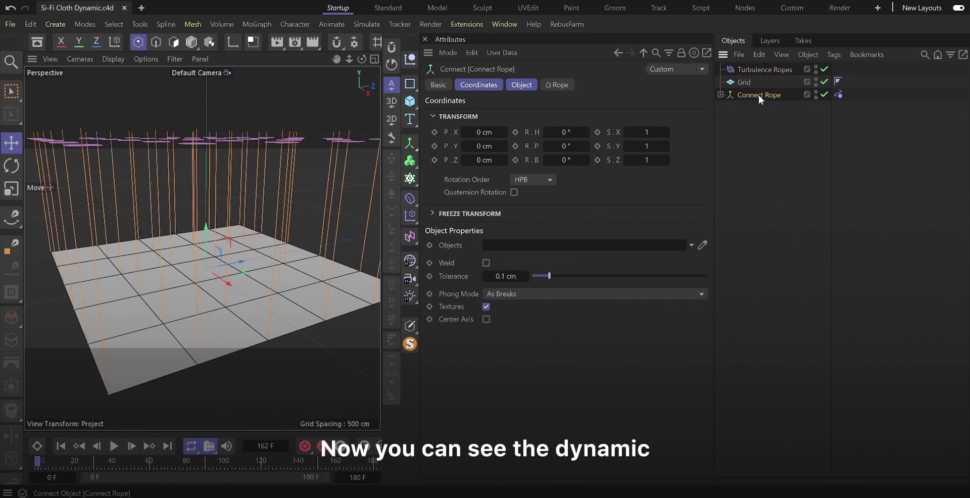
# Wrap Connect Rope in a Sweep with a 1 cm, 12-sided n-Side spline as profile
pyautogui.click(410, 143)
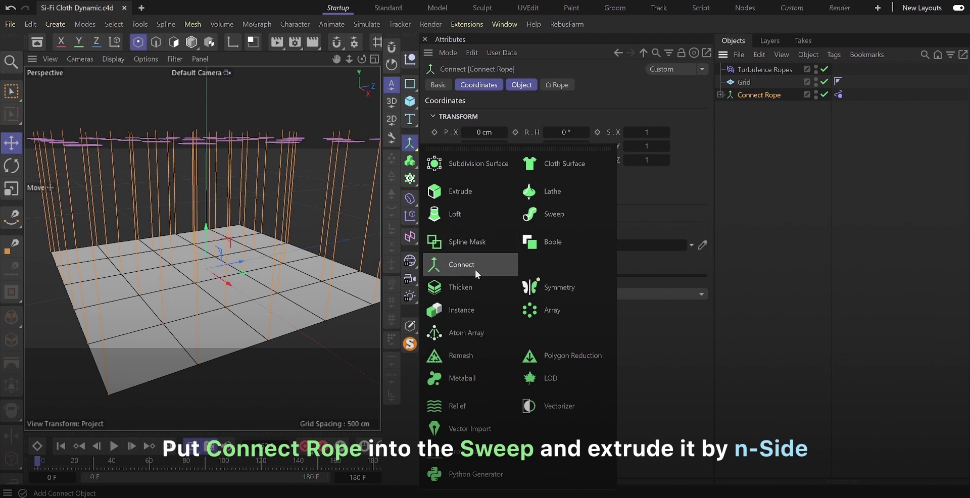
pyautogui.keyDown('alt'); pyautogui.click(566, 214); pyautogui.keyUp('alt')
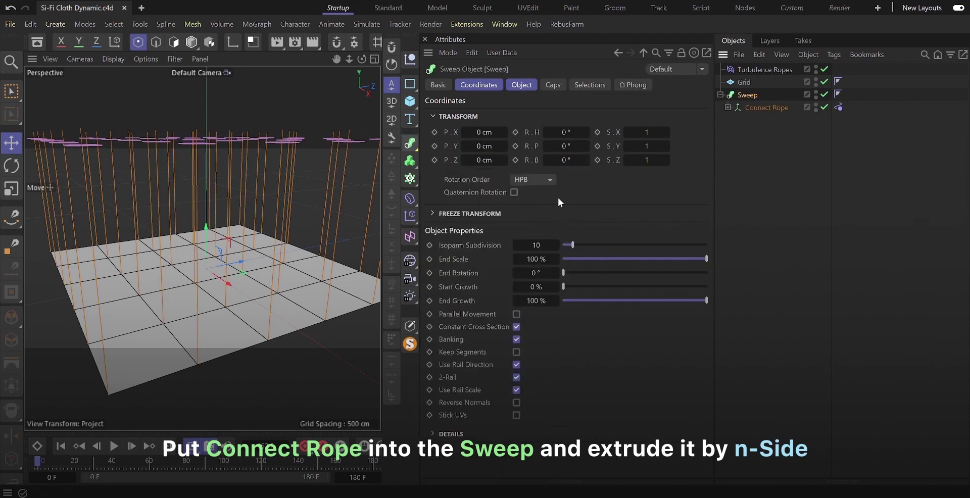
pyautogui.click(413, 89)
pyautogui.click(537, 125)
pyautogui.moveTo(748, 69)
pyautogui.mouseDown()
pyautogui.moveTo(756, 115)
pyautogui.moveTo(757, 71)
pyautogui.mouseUp()
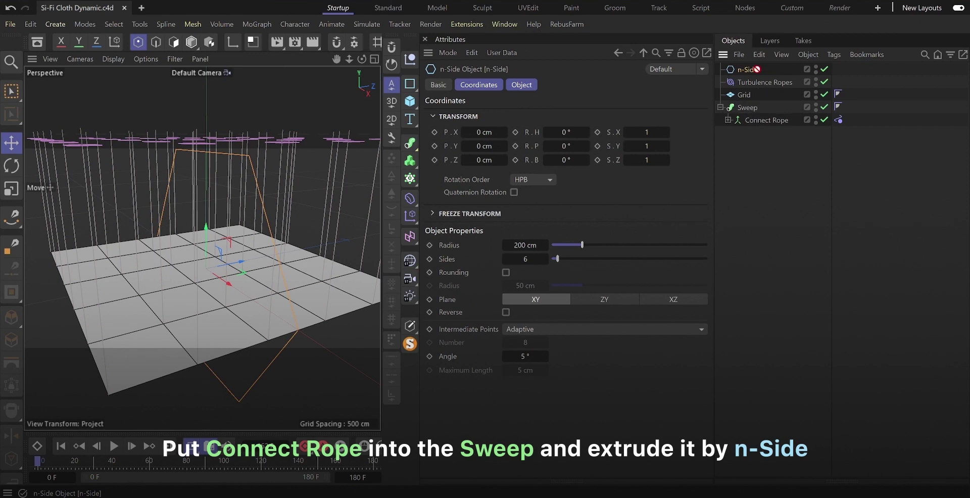
pyautogui.click(529, 251)
pyautogui.write('1')
pyautogui.press('Tab')
pyautogui.write('12')
pyautogui.press('Return')
pyautogui.moveTo(757, 69); pyautogui.dragTo(760, 116)
# Switch the viewport to Gouraud shading and play the animation to view the tubes
pyautogui.click(114, 59)
pyautogui.click(133, 95)
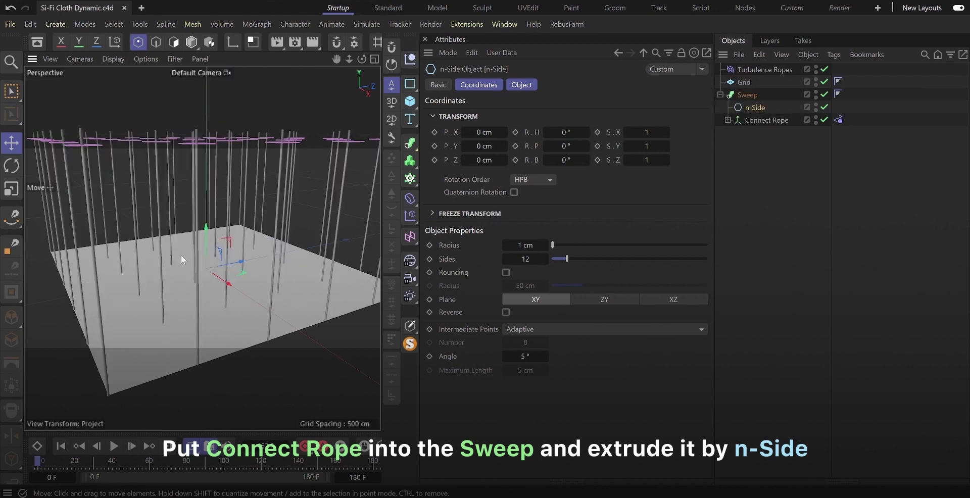
pyautogui.click(116, 447)
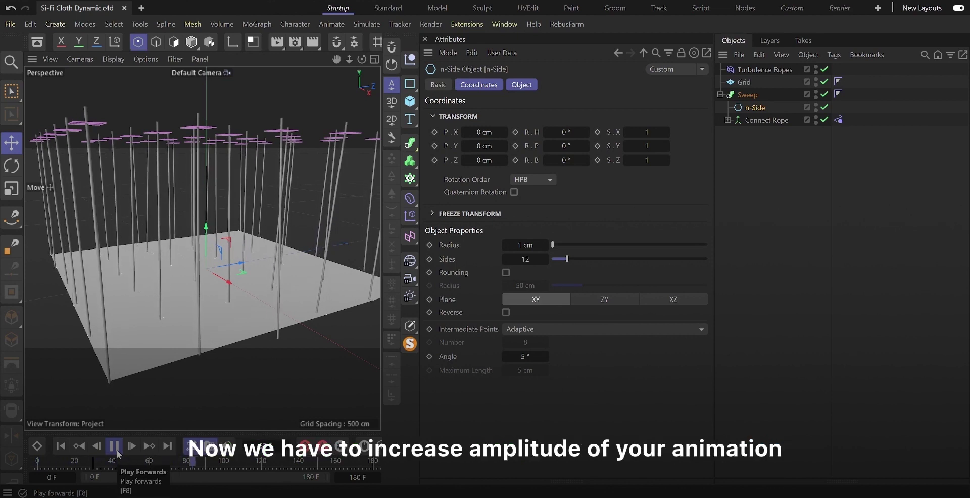
pyautogui.click(115, 447)
# Rewind, then add a Shader effector to Cloner Rope
pyautogui.click(62, 447)
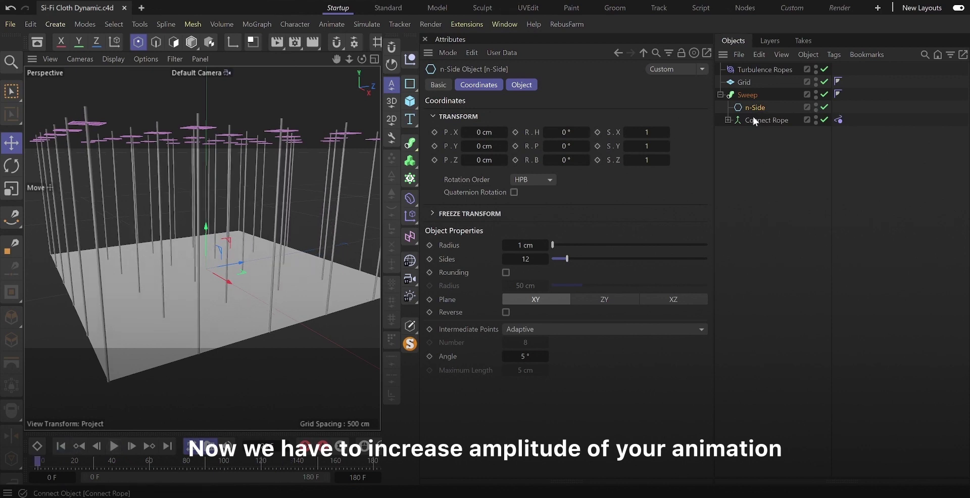
pyautogui.click(728, 120)
pyautogui.click(765, 133)
pyautogui.click(256, 23)
pyautogui.moveTo(268, 47)
pyautogui.click(389, 170)
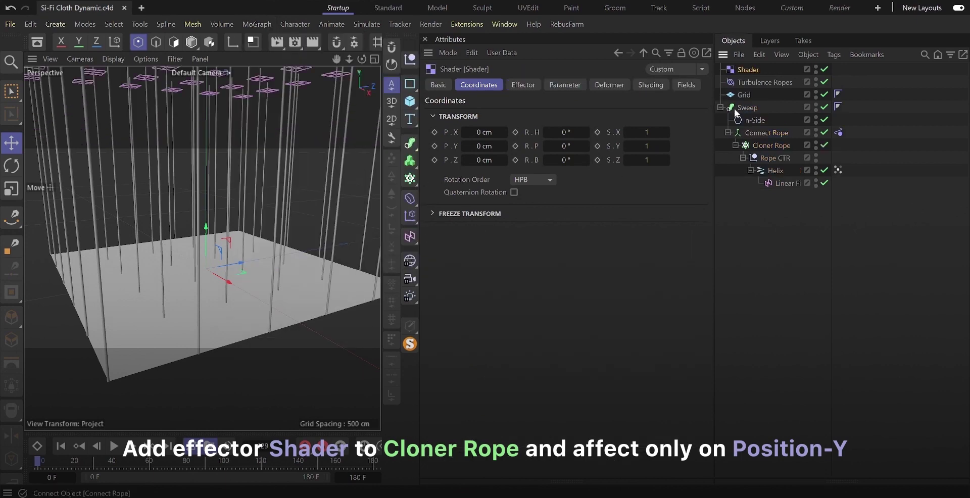
# Make the effector affect position only, with a P.Y offset of 75 cm
pyautogui.click(566, 84)
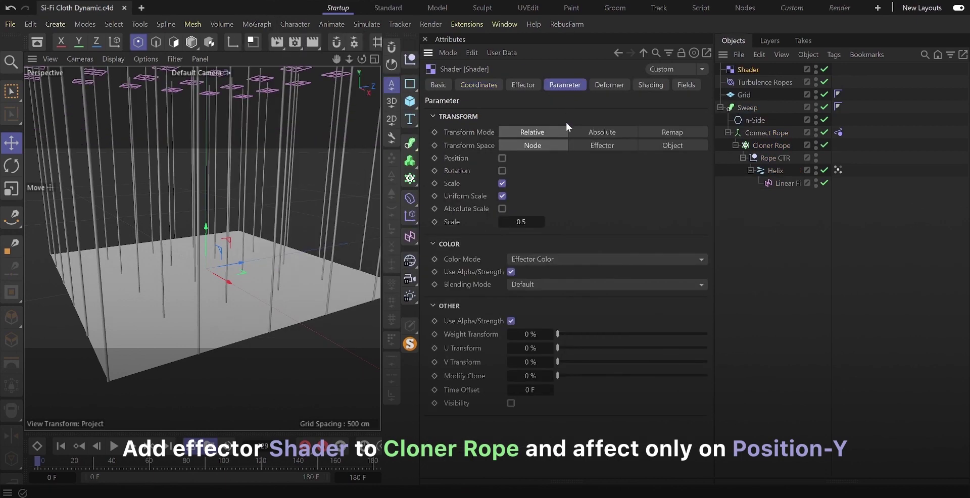
pyautogui.click(502, 183)
pyautogui.click(502, 158)
pyautogui.moveTo(542, 186); pyautogui.dragTo(516, 185)
pyautogui.write('75')
pyautogui.press('Return')
pyautogui.scroll(-5, 219, 296)
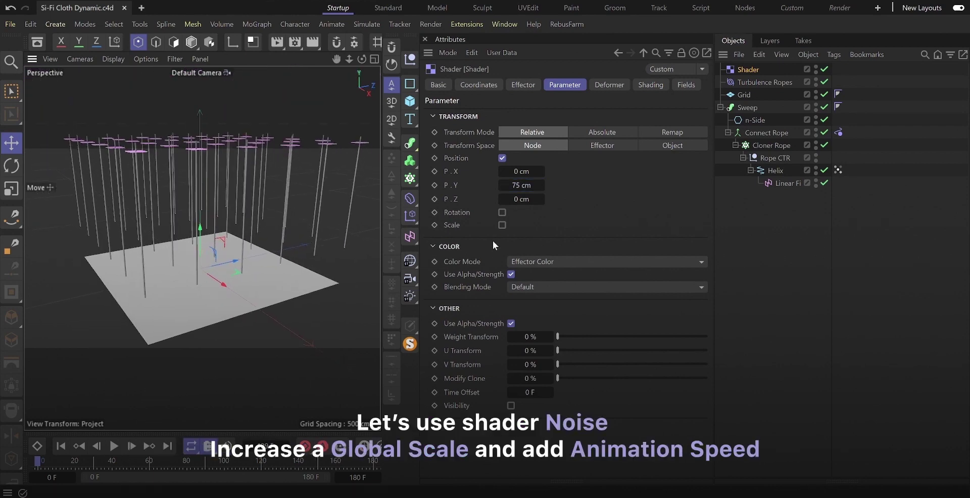
# Use a Noise shader with 750% Global Scale and 0.1 Animation Speed
pyautogui.click(652, 85)
pyautogui.click(473, 126)
pyautogui.click(500, 263)
pyautogui.click(574, 128)
pyautogui.doubleClick(527, 275)
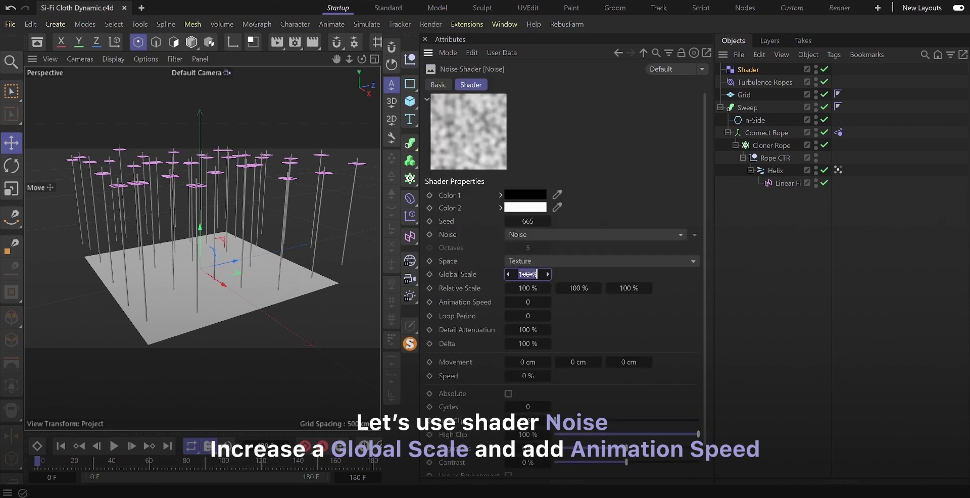
pyautogui.write('750')
pyautogui.press('Return')
pyautogui.doubleClick(528, 303)
pyautogui.write('.1')
pyautogui.press('Return')
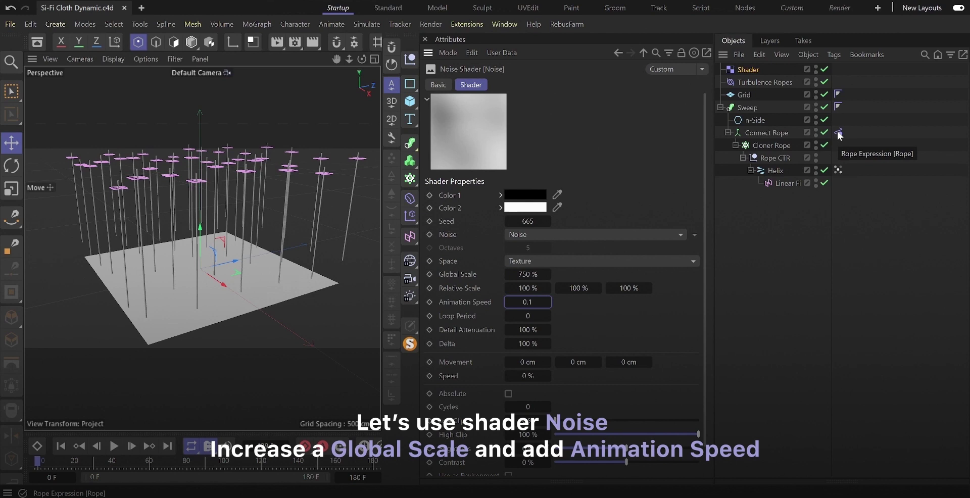
# Lower the Shader effector's Minimum to -100% and preview the animation
pyautogui.click(750, 70)
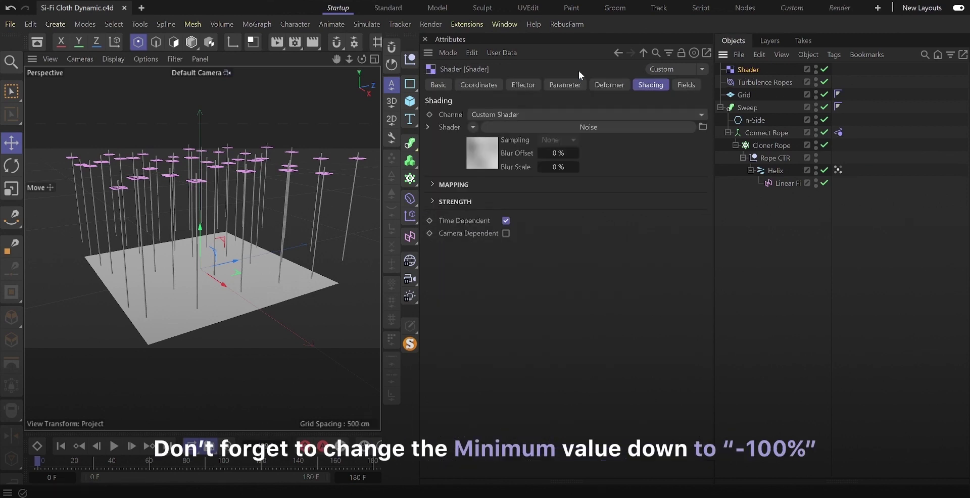
pyautogui.click(522, 86)
pyautogui.click(433, 146)
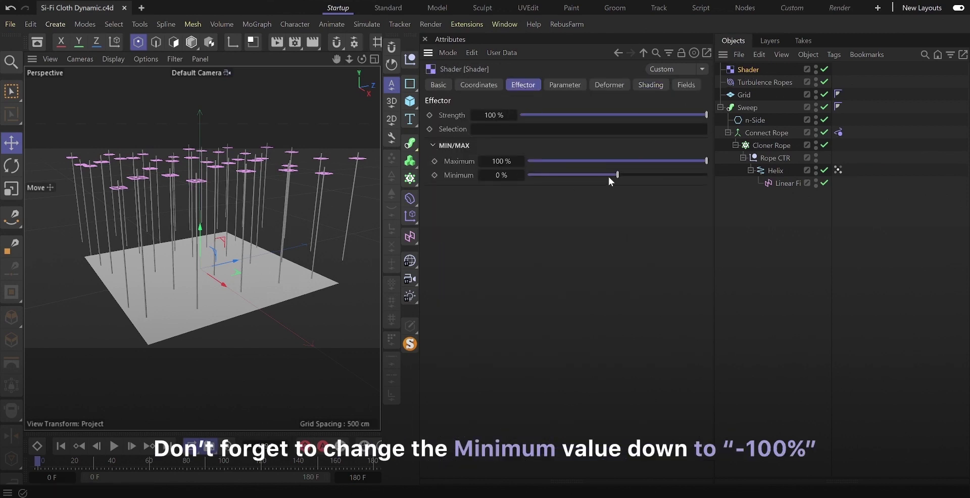
pyautogui.moveTo(617, 175); pyautogui.dragTo(477, 183)
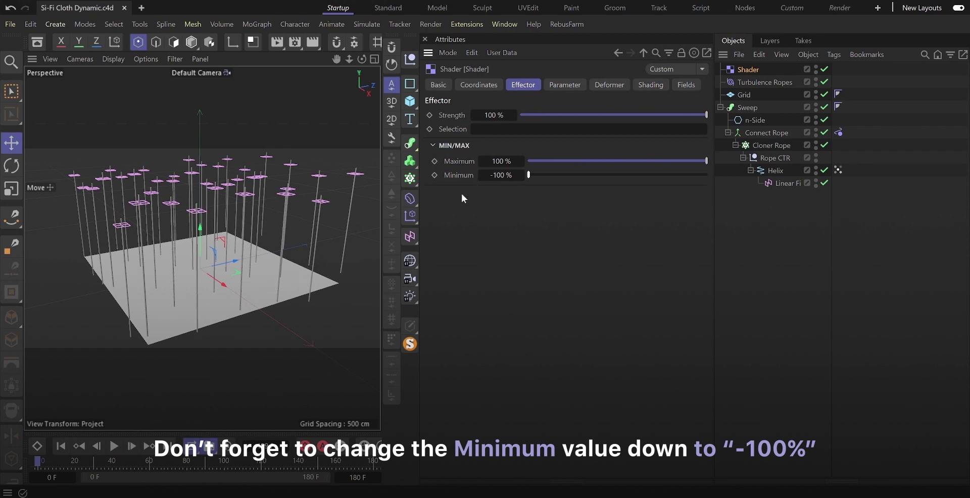
pyautogui.click(113, 446)
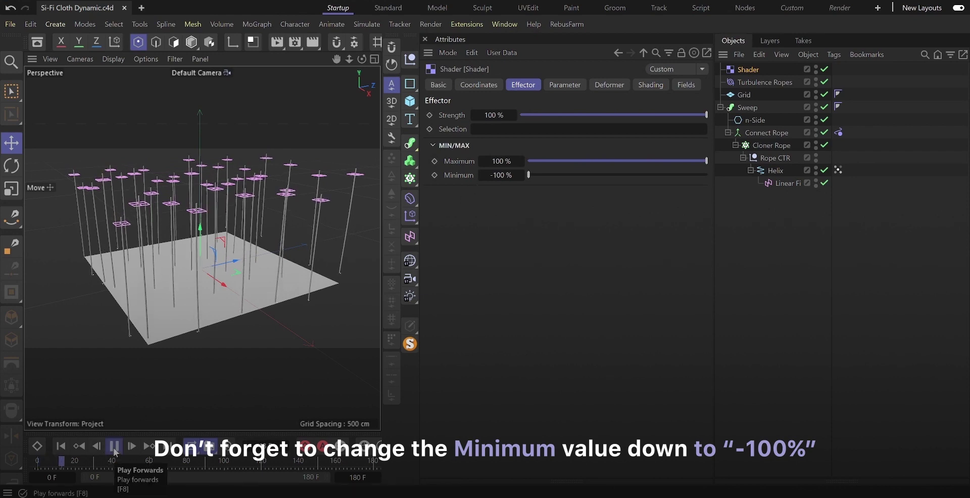
pyautogui.scroll(3, 180, 302)
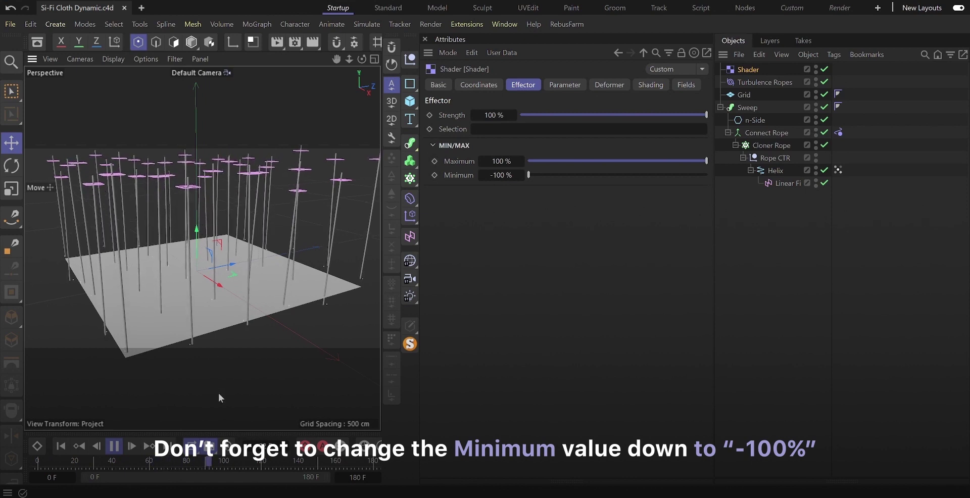
# Keyframe Strength at 100% on frame 90 and 0% on frame 0, then play back
pyautogui.moveTo(46, 463); pyautogui.dragTo(147, 462)
pyautogui.click(205, 466)
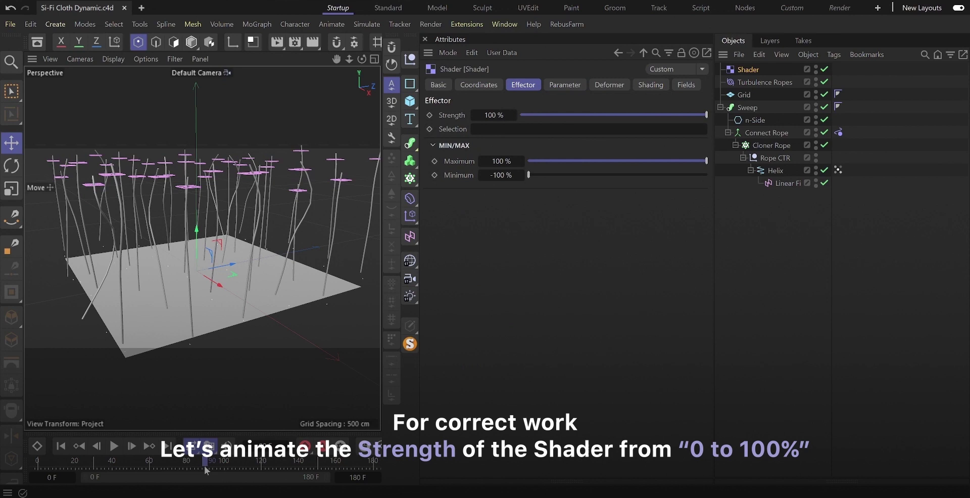
pyautogui.click(429, 115)
pyautogui.moveTo(204, 464); pyautogui.dragTo(38, 461)
pyautogui.moveTo(701, 115); pyautogui.dragTo(483, 116)
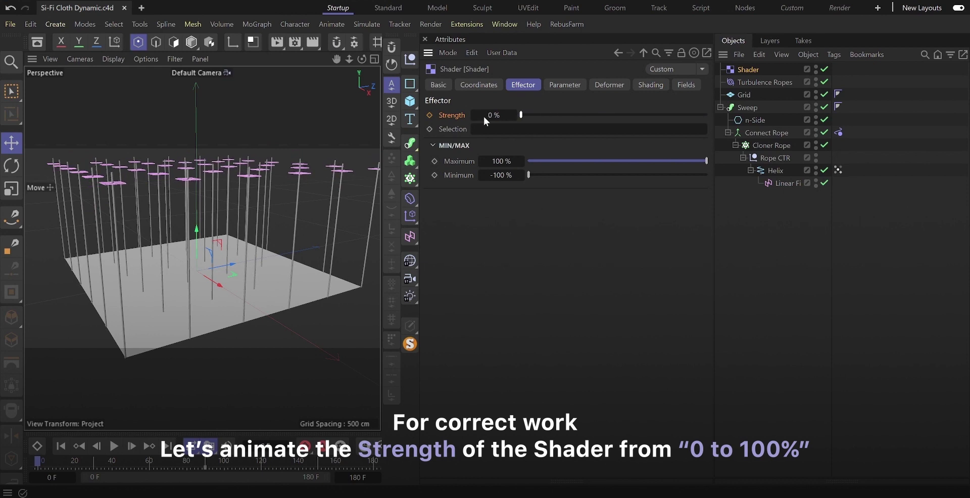
pyautogui.click(429, 115)
pyautogui.click(113, 446)
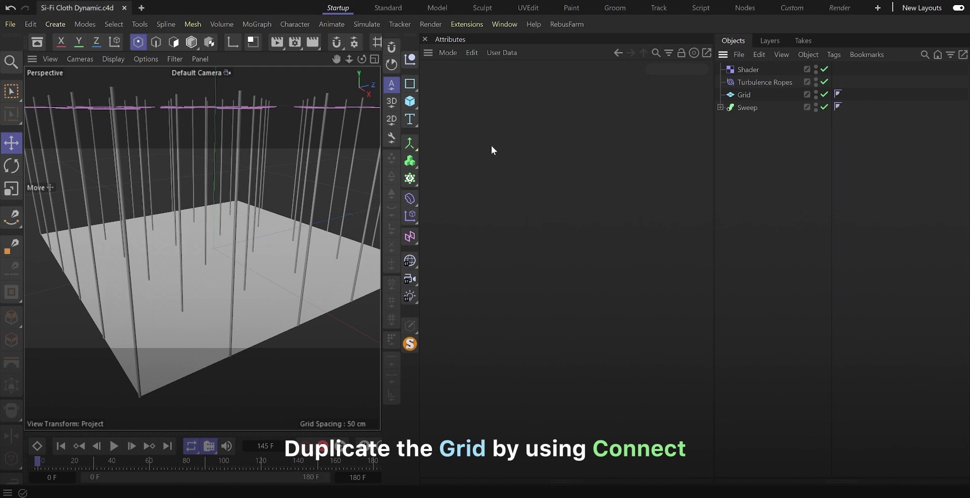
# Add an unwelded Connect linking the Grid and name it Grid Edges
pyautogui.click(409, 143)
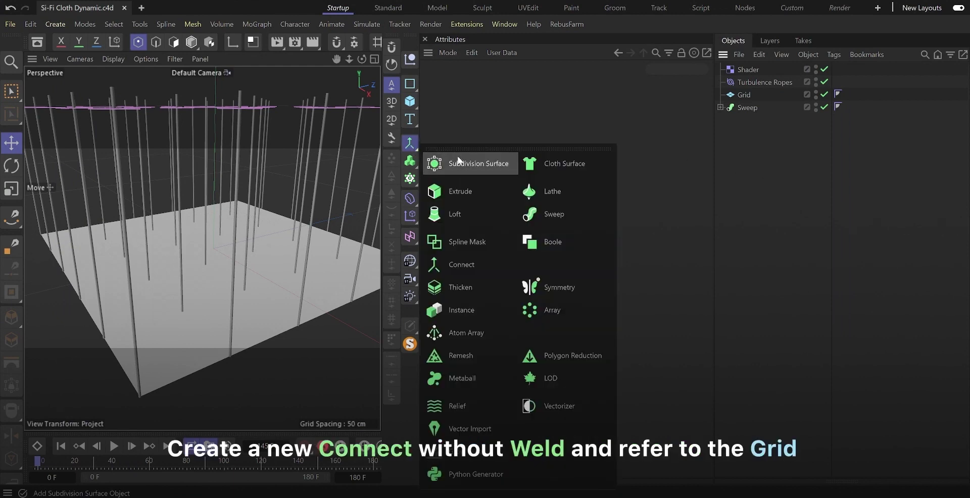
pyautogui.click(461, 271)
pyautogui.moveTo(781, 68); pyautogui.dragTo(568, 121)
pyautogui.click(486, 133)
pyautogui.doubleClick(751, 120)
pyautogui.write('Grid Edges')
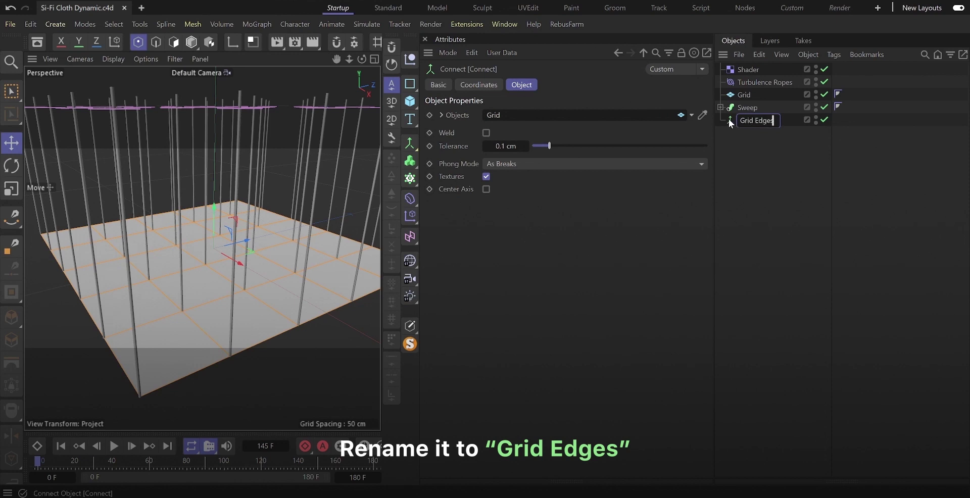
pyautogui.press('Return')
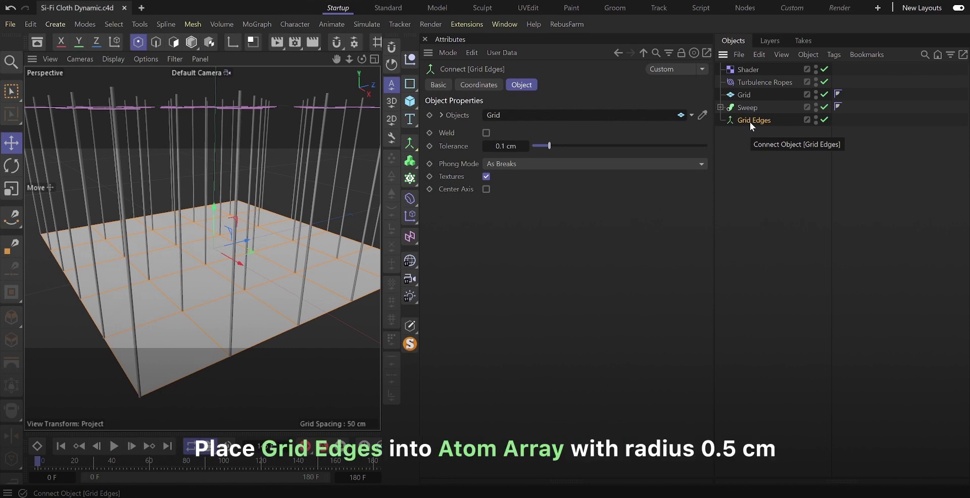
# Wrap Grid Edges in an Atom Array with a 0.5 cm sphere radius
pyautogui.click(410, 145)
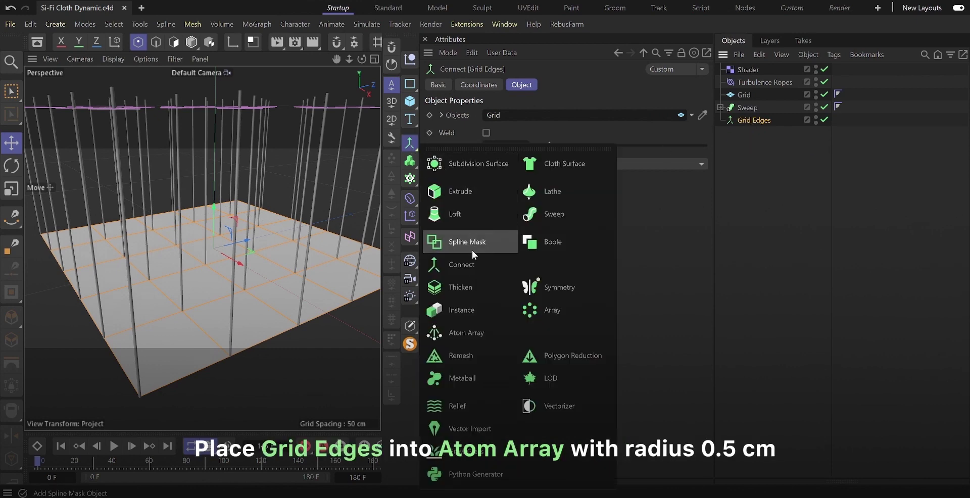
pyautogui.click(463, 329)
pyautogui.doubleClick(523, 119)
pyautogui.write('0.5')
pyautogui.press('Return')
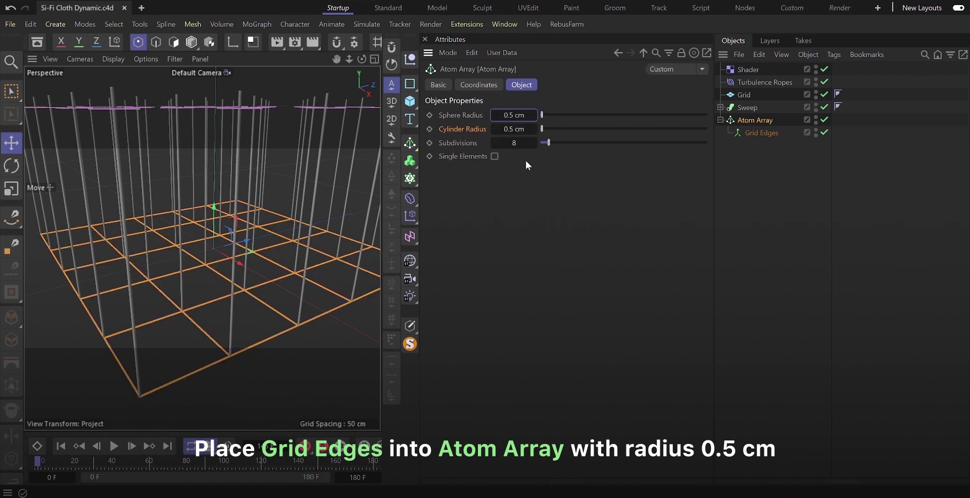
# Add a Surface deformer under Grid Edges
pyautogui.click(753, 143)
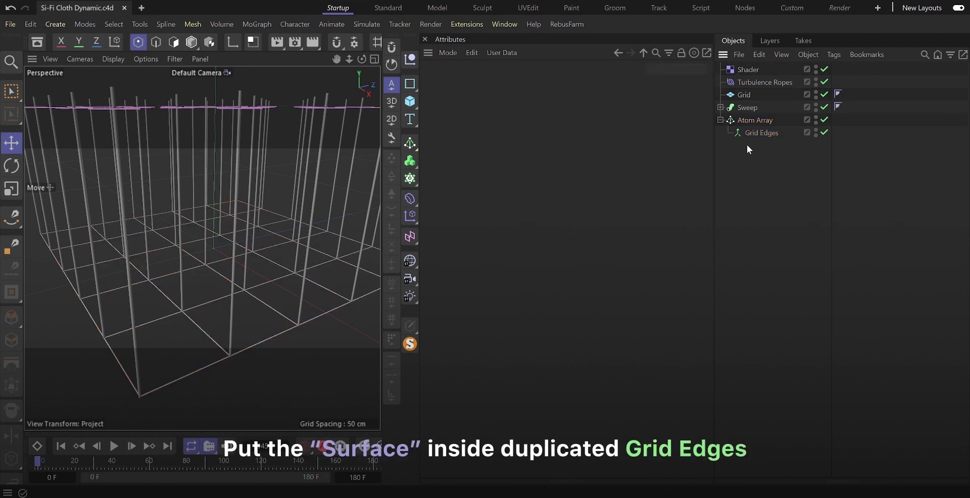
pyautogui.click(758, 132)
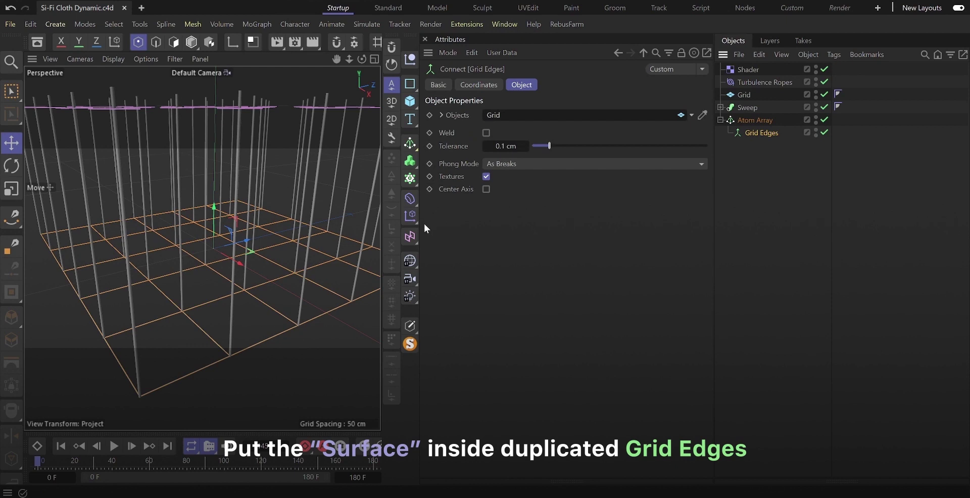
pyautogui.click(409, 199)
pyautogui.click(556, 328)
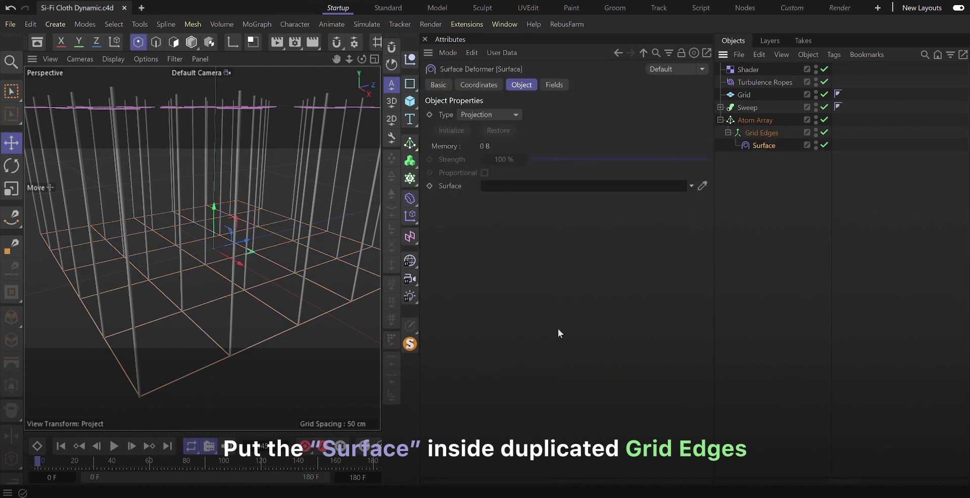
# Wrap the Sweep in an unwelded Connect named Connect Ropes
pyautogui.click(749, 106)
pyautogui.click(410, 143)
pyautogui.keyDown('alt'); pyautogui.click(458, 264); pyautogui.keyUp('alt')
pyautogui.click(486, 133)
pyautogui.doubleClick(756, 108)
pyautogui.write('Ropes')
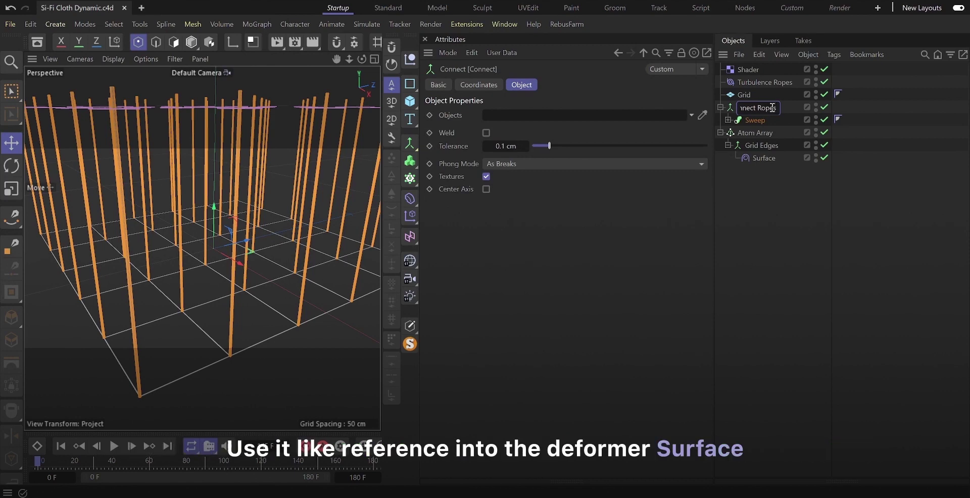
pyautogui.press('Return')
# Target Connect Ropes in the Surface deformer, initialize it and play the animation
pyautogui.click(760, 157)
pyautogui.moveTo(769, 107); pyautogui.dragTo(540, 196)
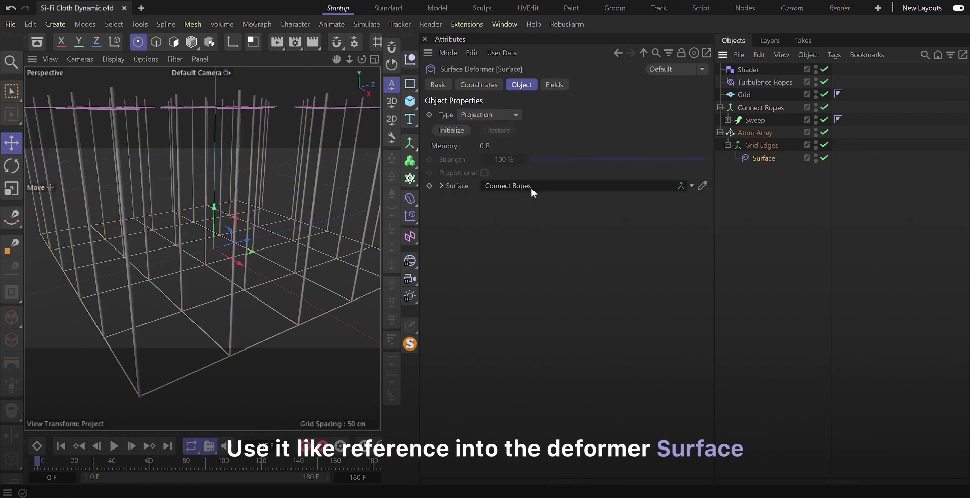
pyautogui.click(453, 131)
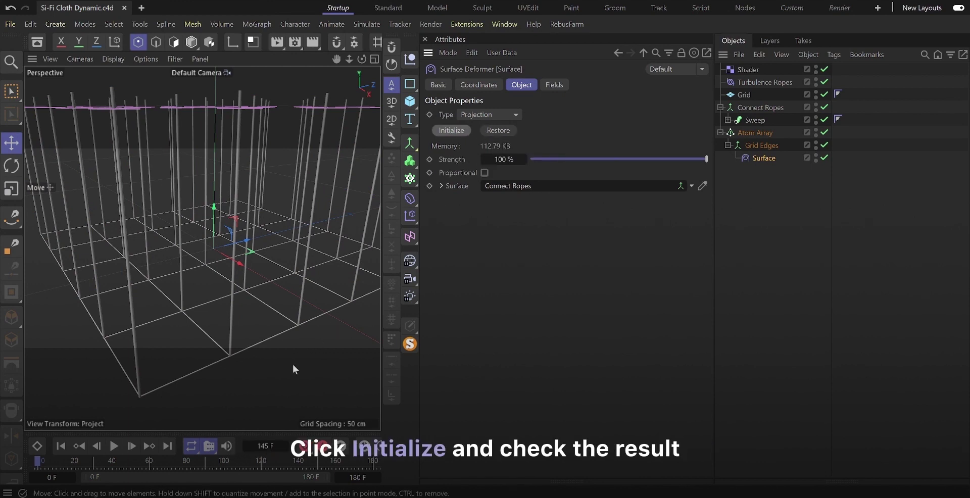
pyautogui.click(117, 447)
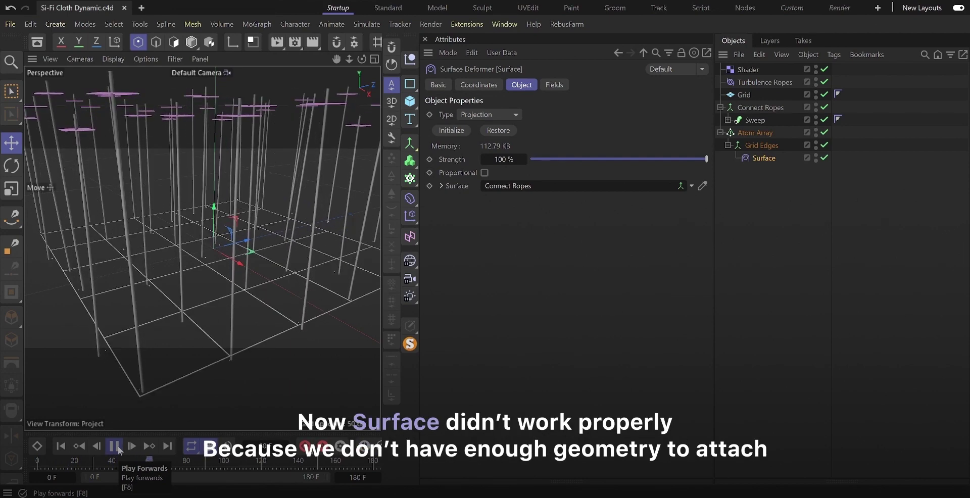
# Stop playback, rewind to frame 0 and show polygon lines on the shaded viewport
pyautogui.click(116, 447)
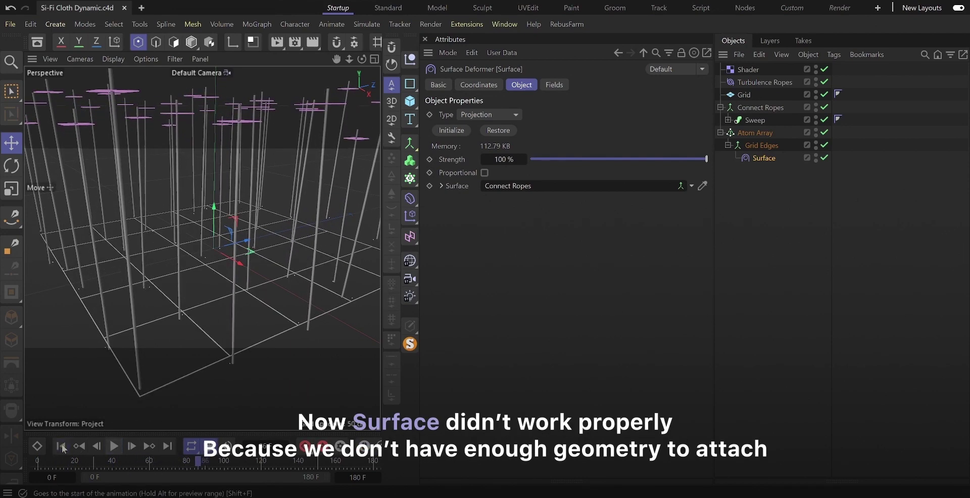
pyautogui.click(61, 447)
pyautogui.scroll(10, 224, 332)
pyautogui.scroll(-3, 196, 203)
pyautogui.scroll(3, 202, 244)
pyautogui.click(113, 60)
pyautogui.click(140, 112)
pyautogui.scroll(4, 210, 276)
pyautogui.keyDown('alt'); pyautogui.moveTo(303, 283); pyautogui.dragTo(207, 274); pyautogui.keyUp('alt')
# Give the Sweep 1 cm round caps with 3 subdivisions
pyautogui.click(753, 119)
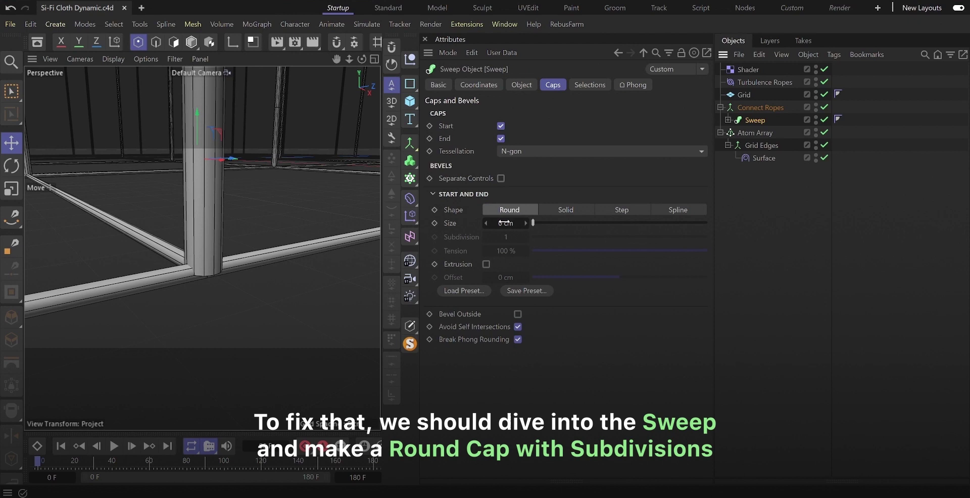
pyautogui.doubleClick(520, 222)
pyautogui.write('1')
pyautogui.press('Return')
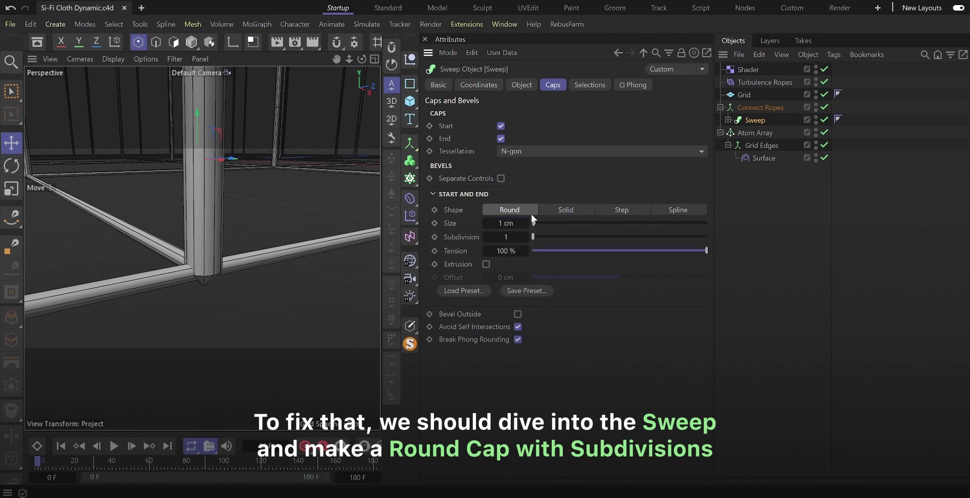
pyautogui.click(525, 234)
pyautogui.click(524, 232)
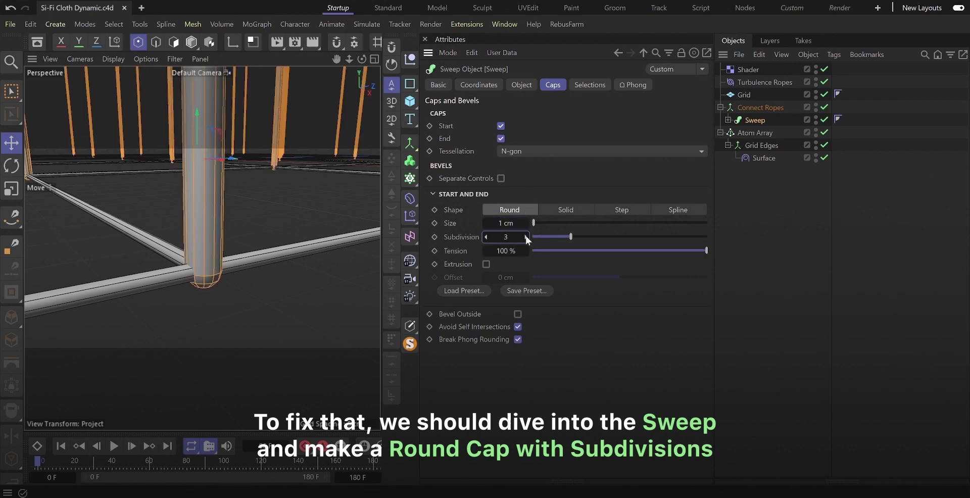
# Re-initialize the Surface deformer, return to plain shading and play to check the grid
pyautogui.click(763, 158)
pyautogui.click(462, 131)
pyautogui.scroll(-6, 199, 273)
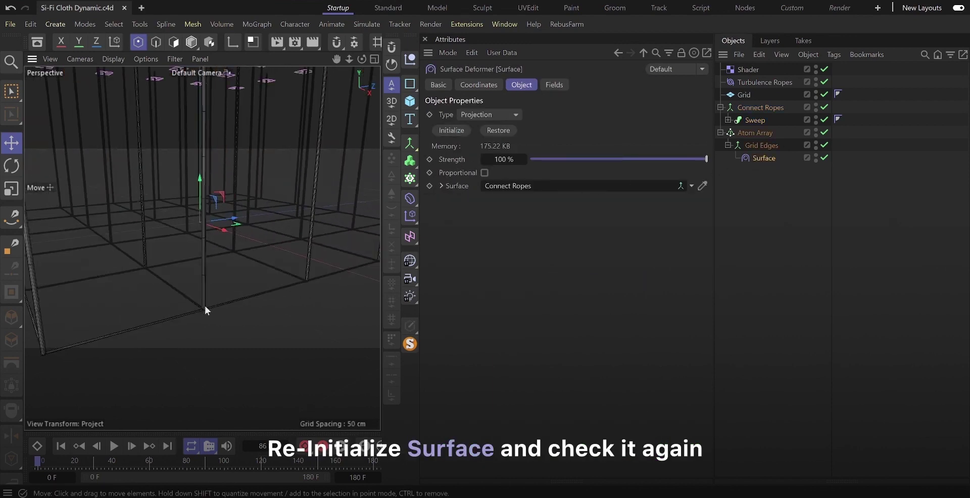
pyautogui.click(120, 59)
pyautogui.click(151, 97)
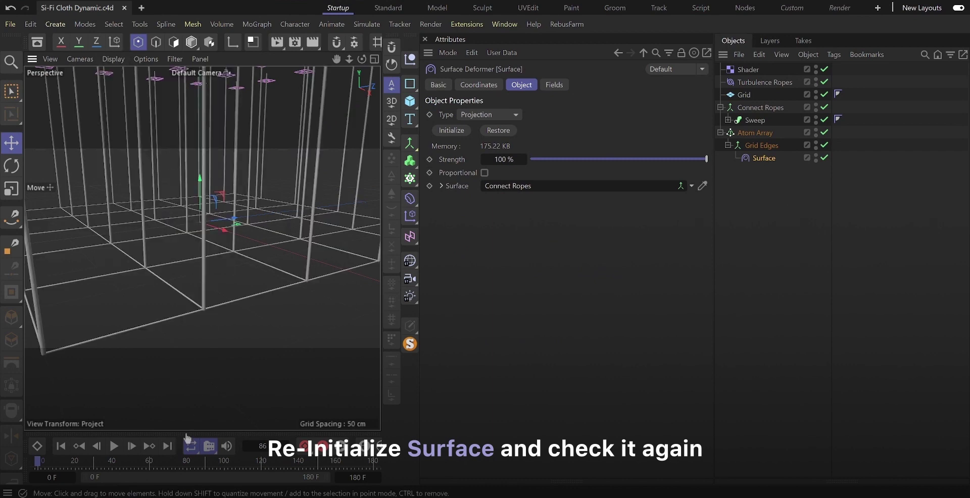
pyautogui.click(115, 447)
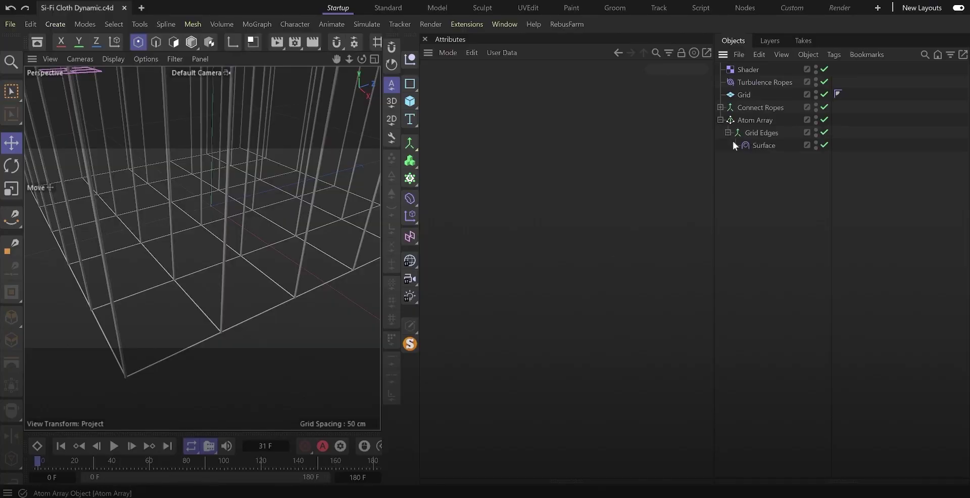
# Duplicate Grid Edges outside the Atom Array and rename the copy Grid Cloth
pyautogui.click(756, 133)
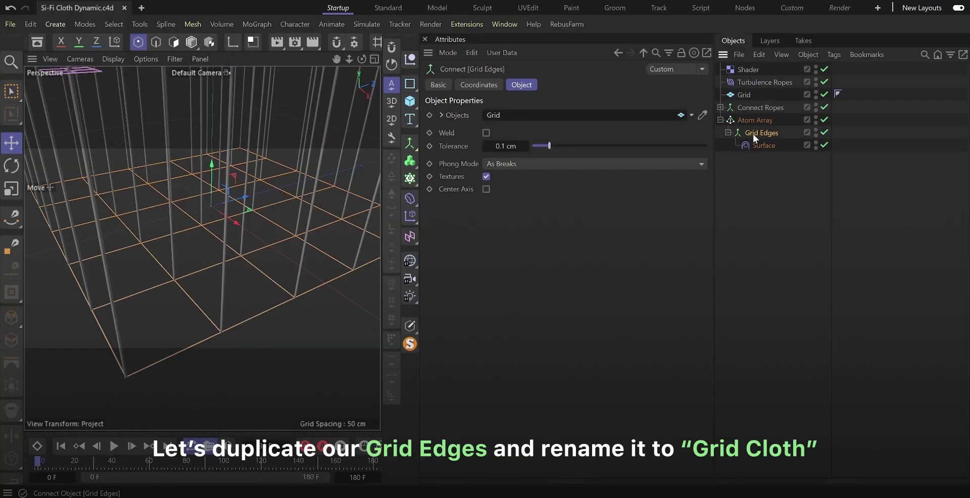
pyautogui.moveTo(769, 154); pyautogui.dragTo(766, 174)
pyautogui.doubleClick(764, 158)
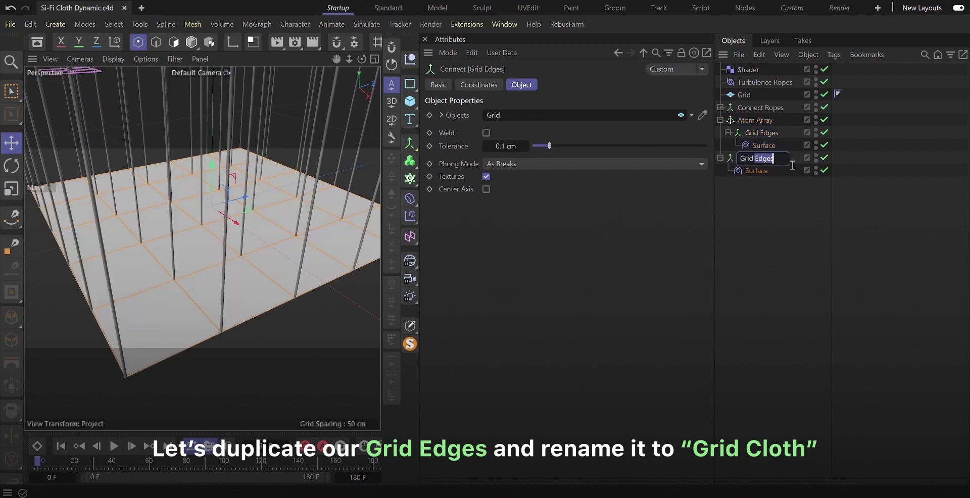
pyautogui.write('Cloth')
pyautogui.click(765, 210)
pyautogui.click(756, 159)
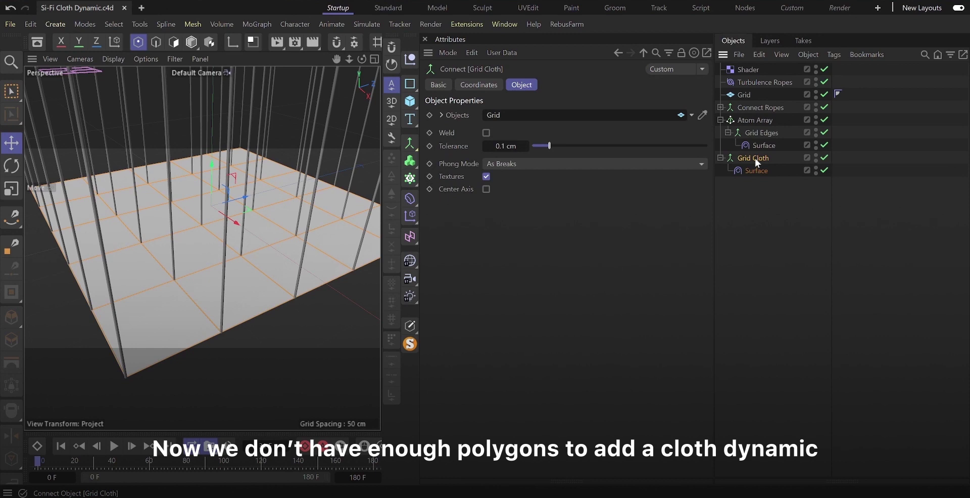
# Add a Subdivide deformer to the copy via Commander with 18 subdivisions
pyautogui.click(748, 187)
pyautogui.hotkey('shift', 'c')
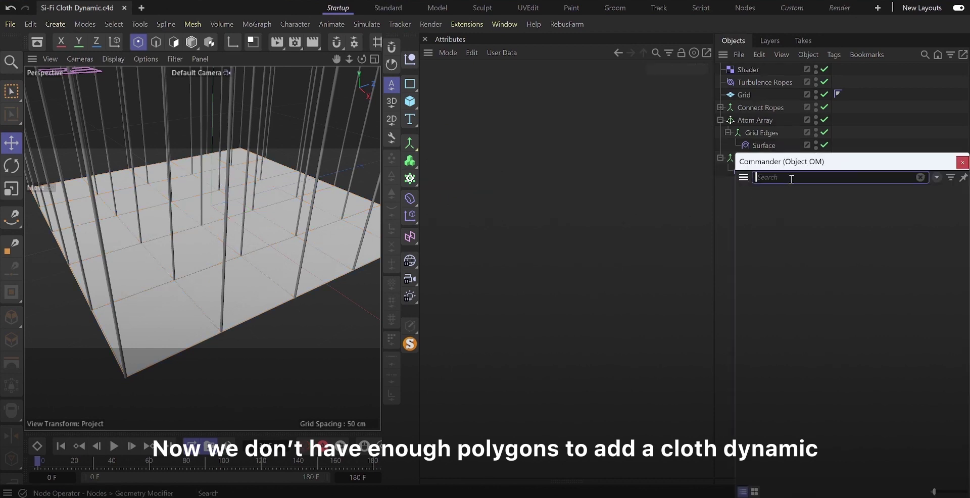
pyautogui.write('subdivide')
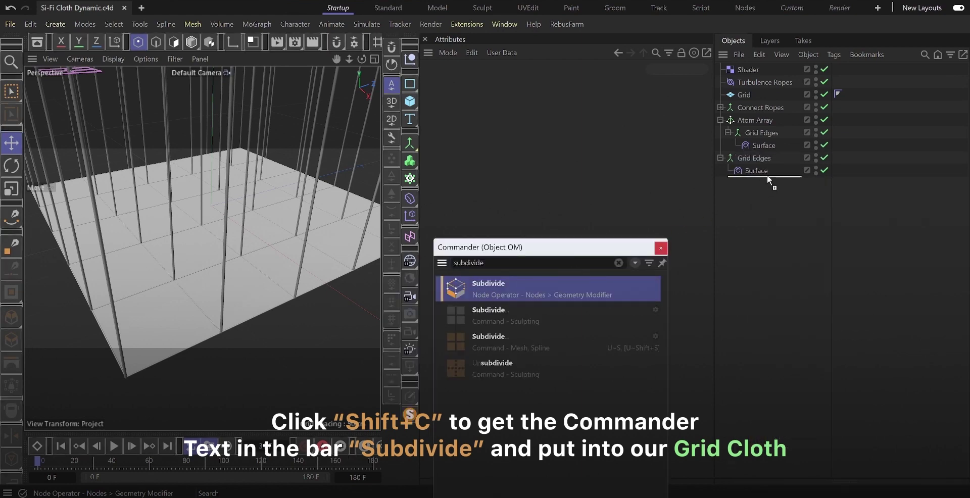
pyautogui.moveTo(767, 174); pyautogui.dragTo(766, 174)
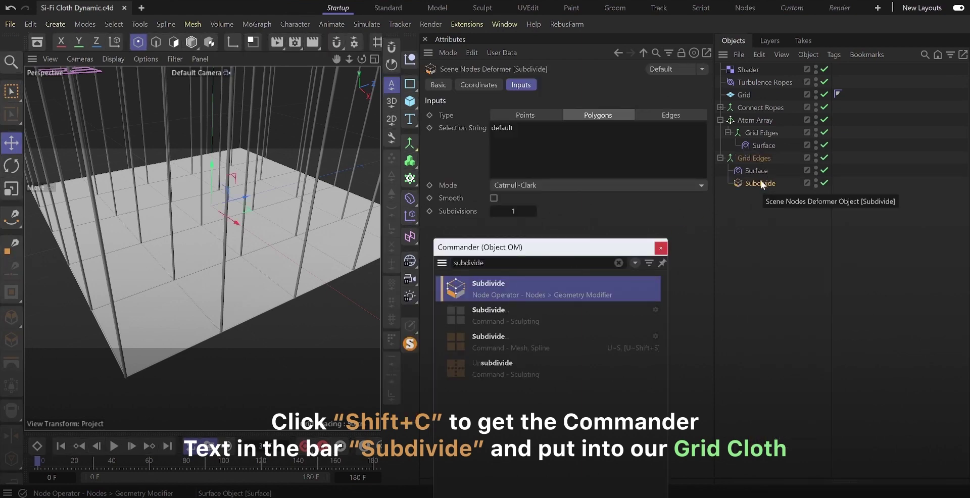
pyautogui.click(660, 248)
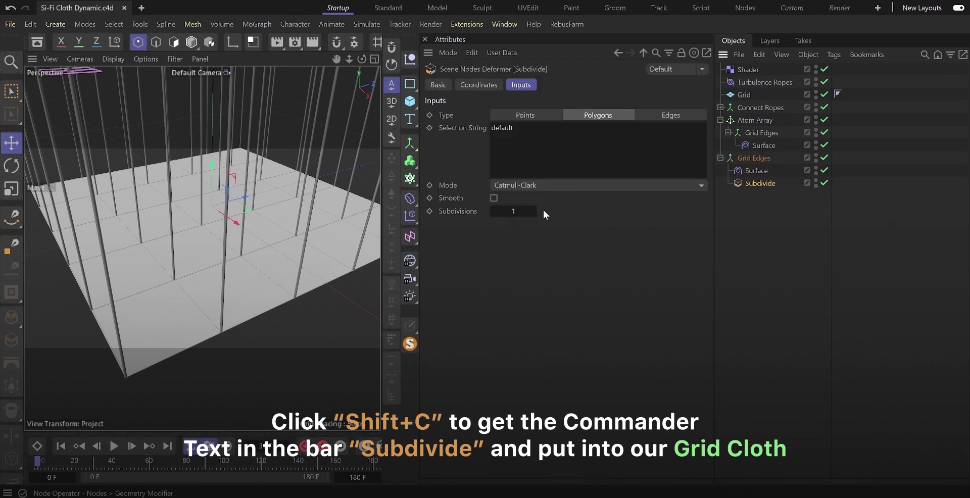
pyautogui.click(112, 59)
pyautogui.click(131, 111)
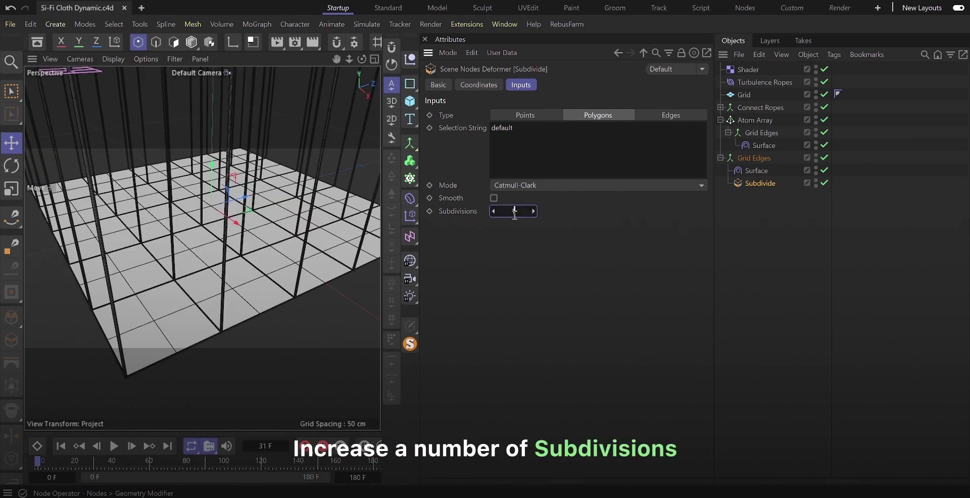
pyautogui.write('18')
pyautogui.press('Return')
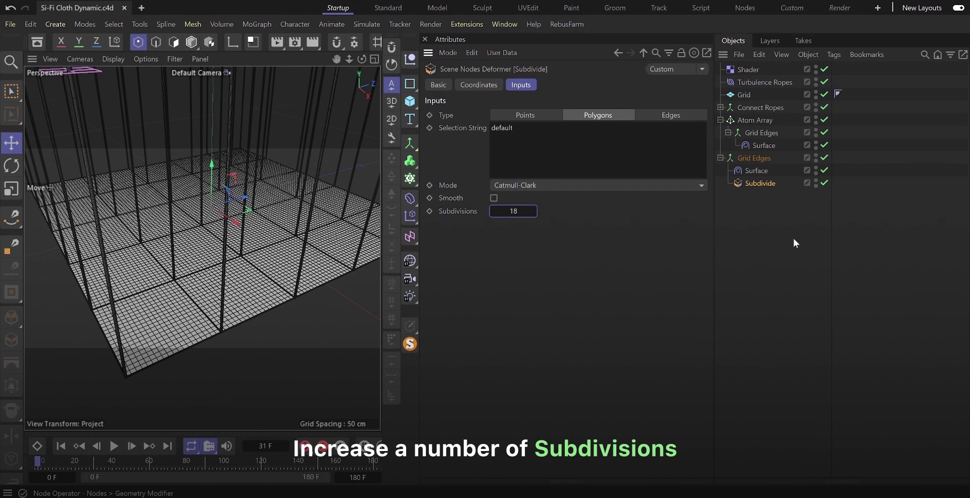
pyautogui.click(783, 239)
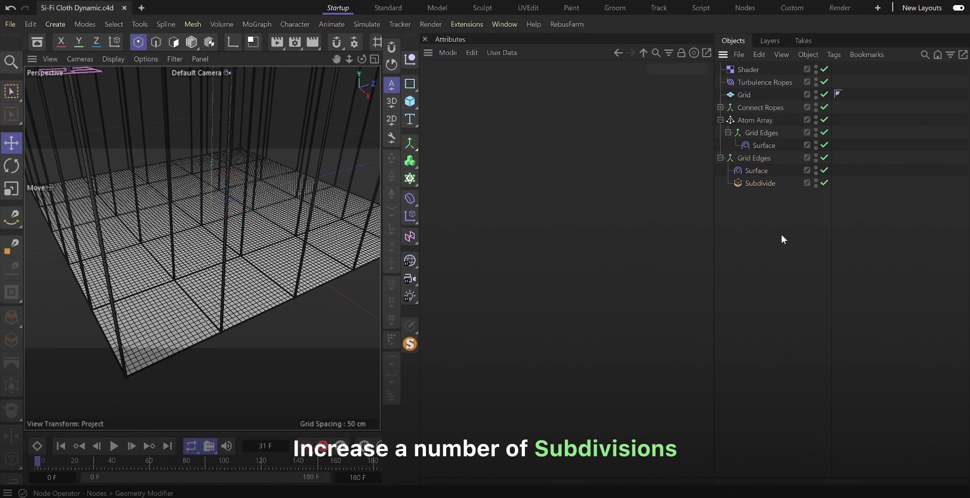
# Add a Cloth tag with Bendiness and Stretchiness 100, Thickness 0.1 cm and longer Target Length
pyautogui.rightClick(761, 158)
pyautogui.moveTo(803, 178)
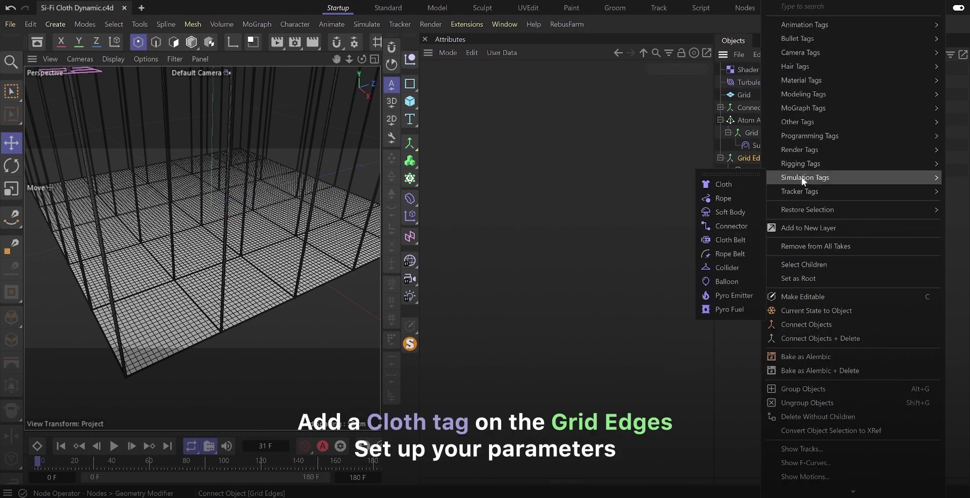
pyautogui.click(721, 184)
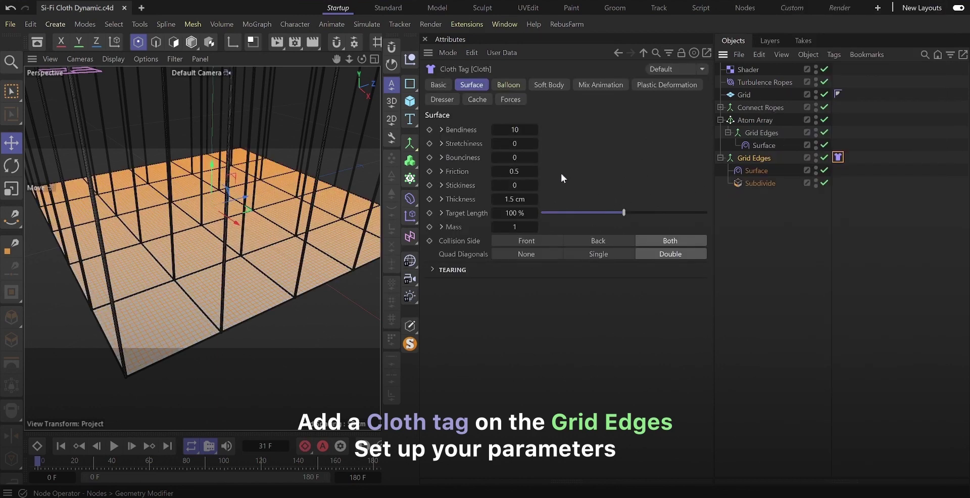
pyautogui.click(517, 129)
pyautogui.write('0')
pyautogui.click(516, 143)
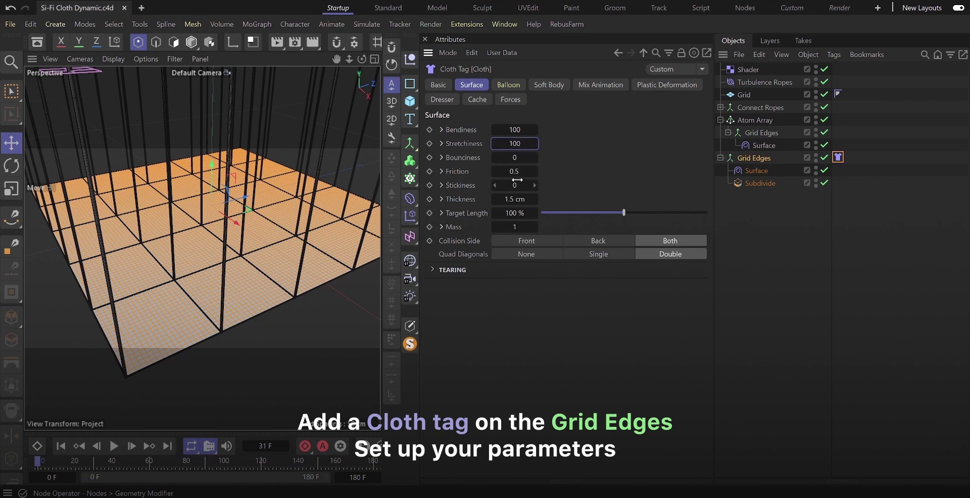
pyautogui.click(512, 200)
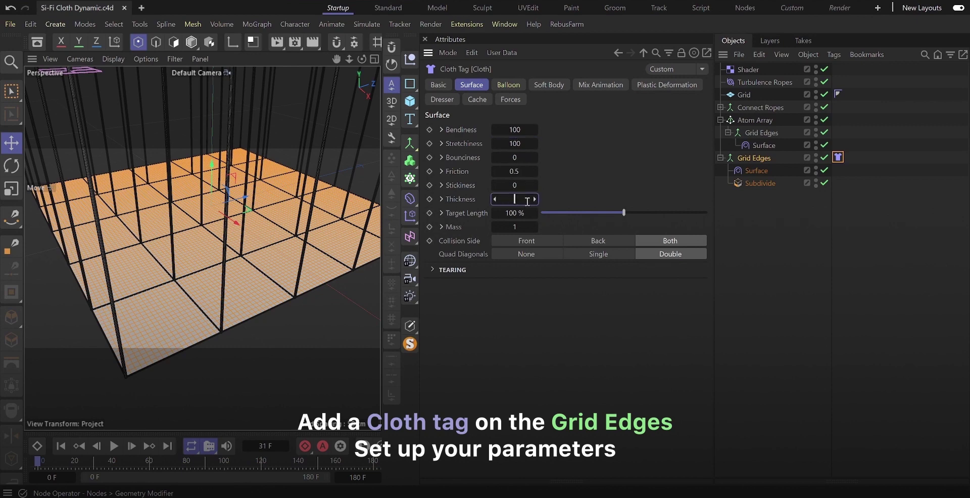
pyautogui.click(515, 213)
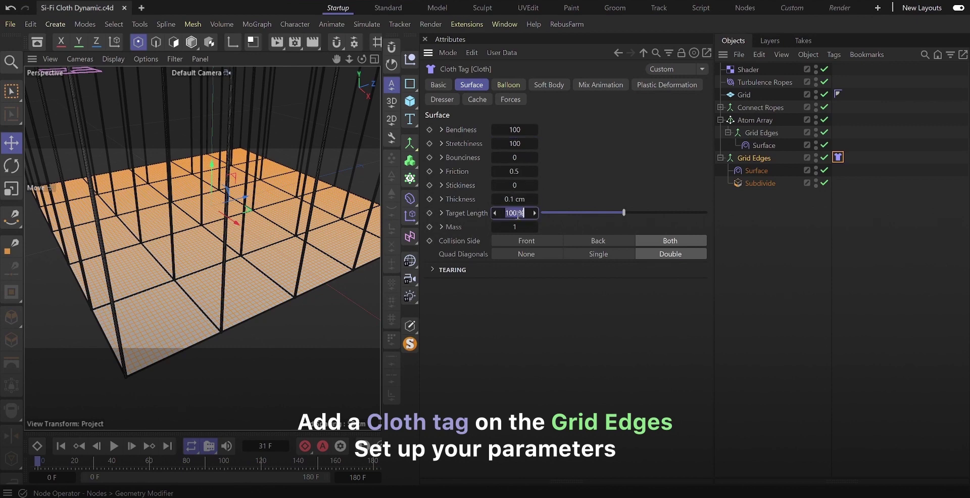
pyautogui.write('.5')
pyautogui.press('Return')
# Run the cloth simulation, then stop it and rewind to frame 0
pyautogui.click(794, 210)
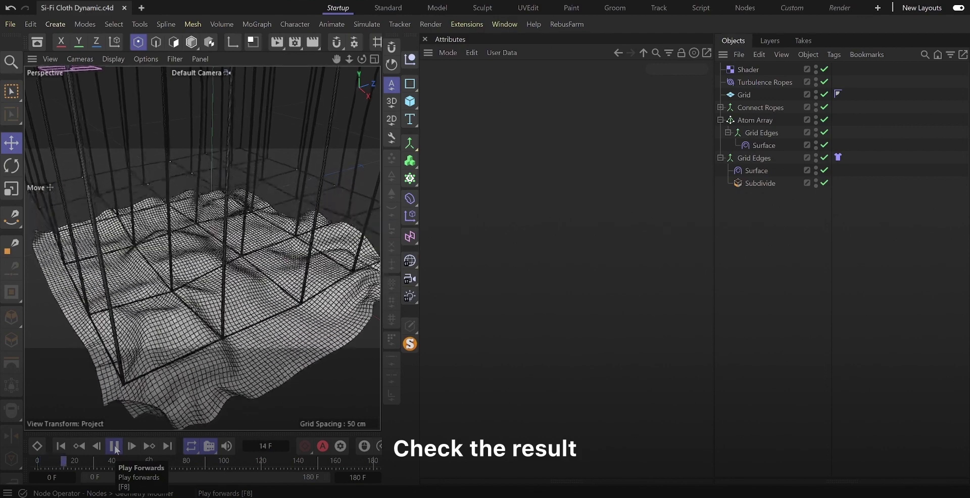
pyautogui.click(114, 446)
pyautogui.click(62, 447)
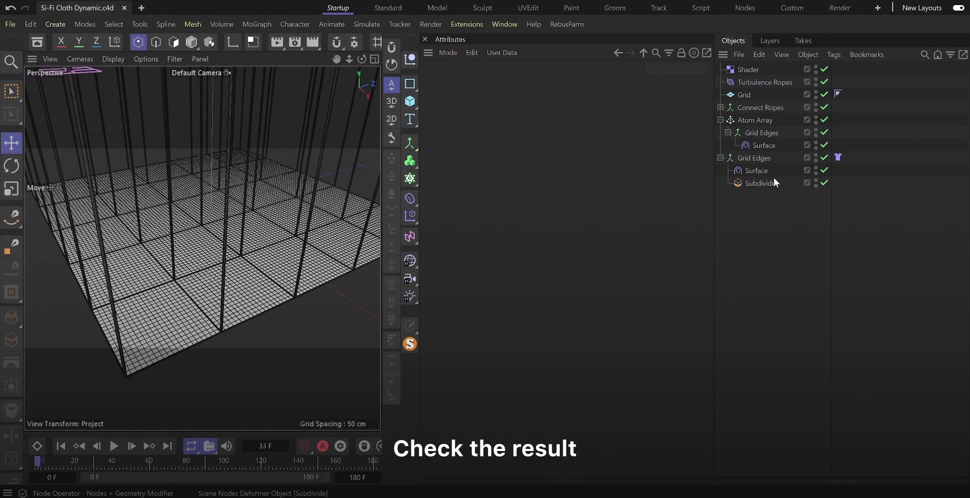
# Enable pinning in the Cloth tag's Mix Animation settings
pyautogui.rightClick(763, 158)
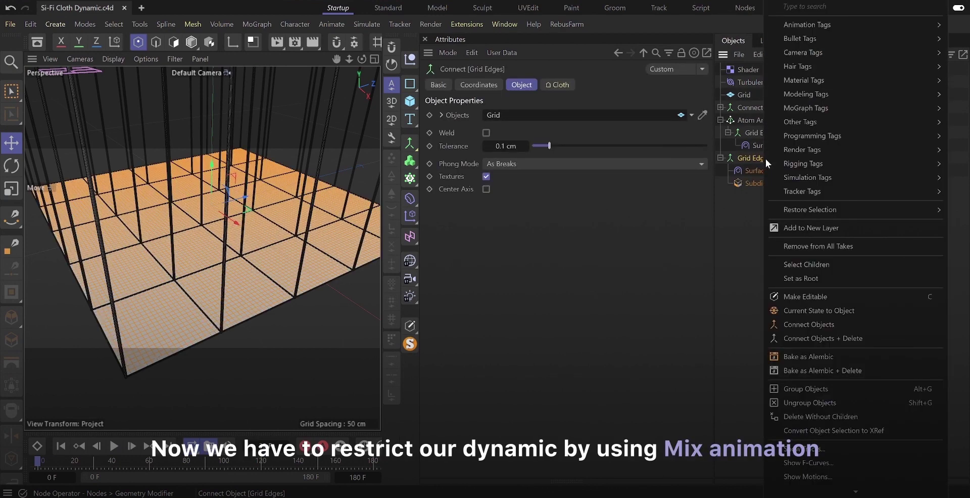
pyautogui.click(760, 159)
pyautogui.click(838, 157)
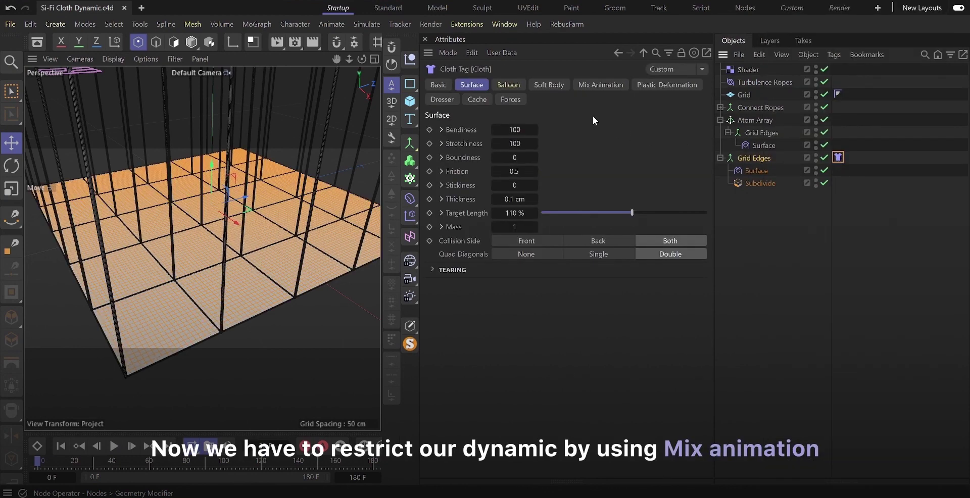
pyautogui.click(599, 85)
pyautogui.click(487, 129)
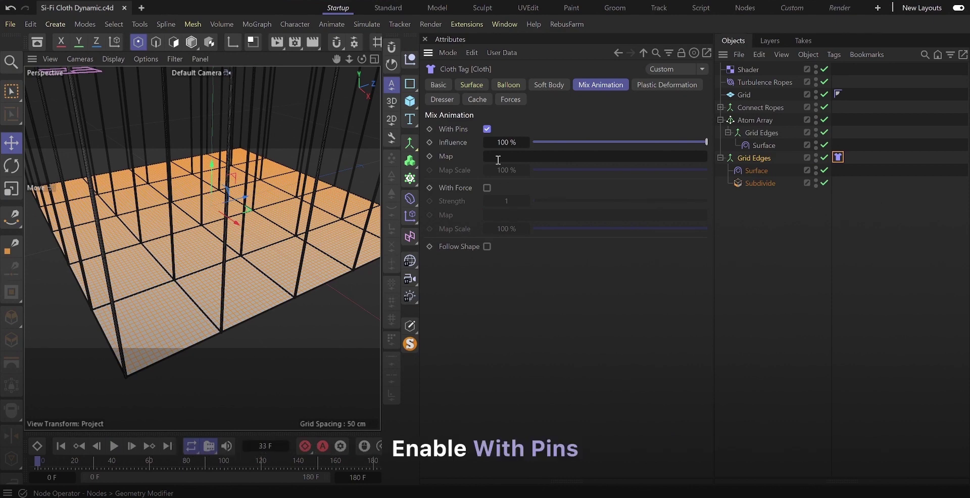
# Add a Vertex Map tag to Grid Edges
pyautogui.rightClick(755, 159)
pyautogui.moveTo(799, 164)
pyautogui.moveTo(792, 122)
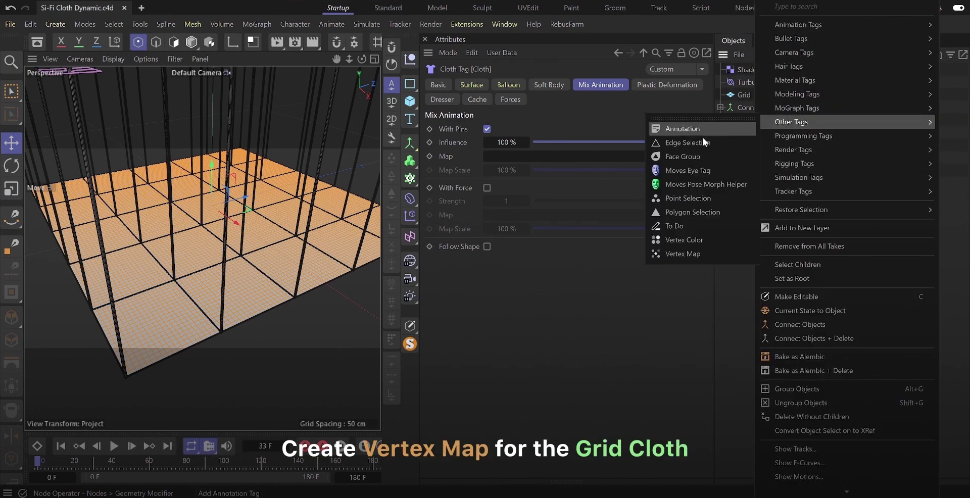
pyautogui.click(692, 259)
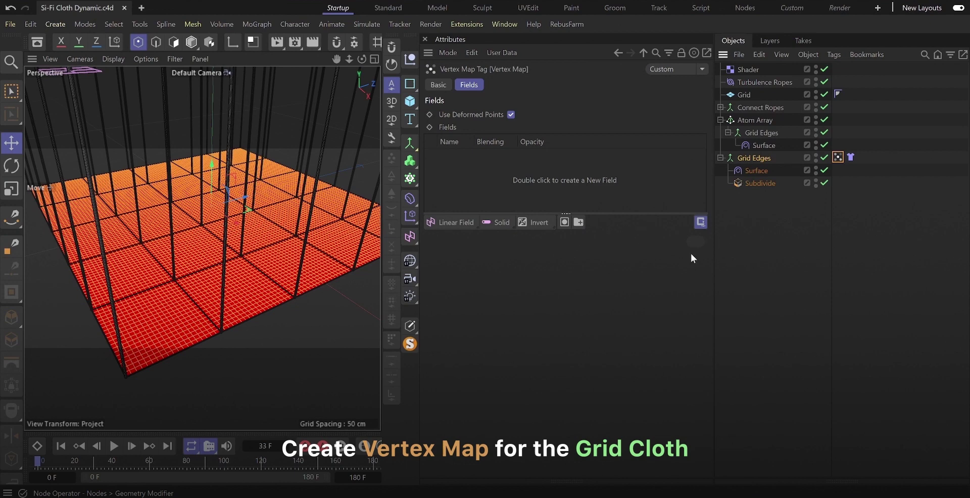
# Wrap the Atom Array in a Connect named Connect Edges with Weld off
pyautogui.click(756, 119)
pyautogui.keyDown('alt'); pyautogui.click(410, 143); pyautogui.keyUp('alt')
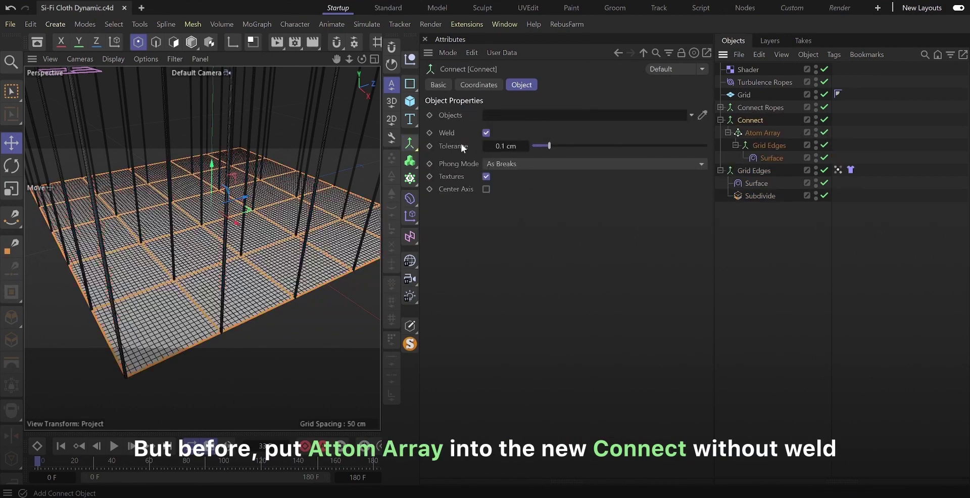
pyautogui.doubleClick(762, 119)
pyautogui.click(772, 118)
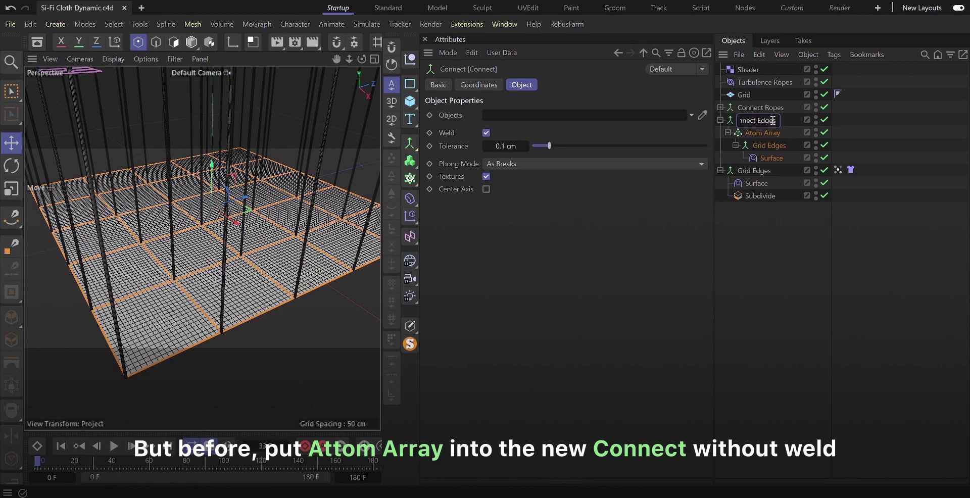
pyautogui.click(838, 169)
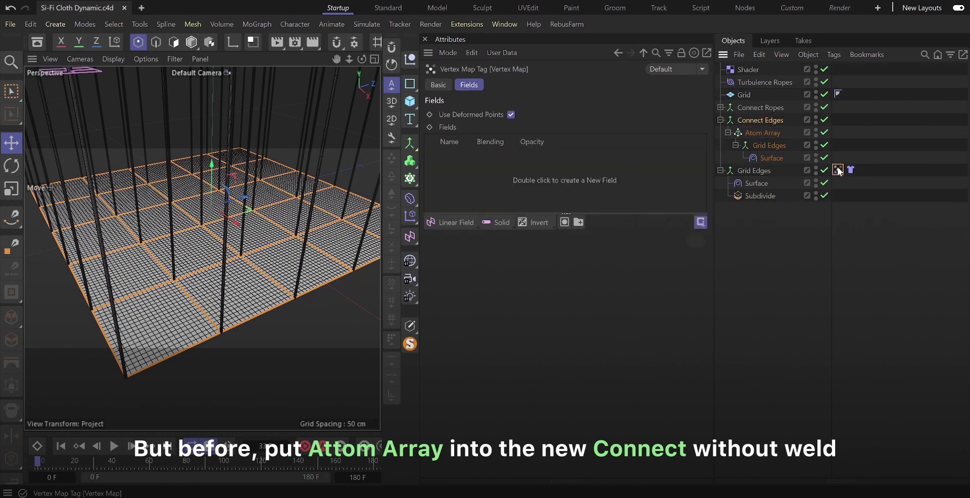
pyautogui.click(771, 123)
pyautogui.click(486, 133)
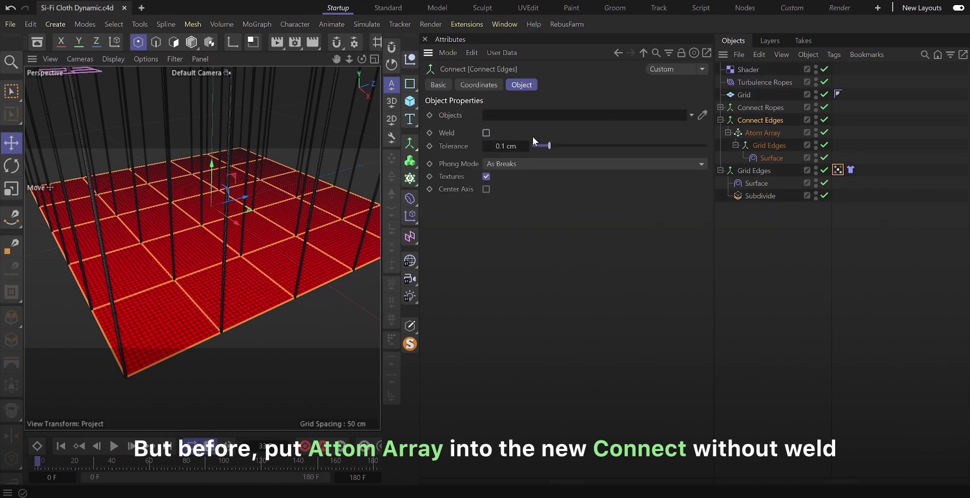
# Add Connect Edges as a Vertex Map field in Surface mode, 2 cm radius, inverted
pyautogui.click(837, 169)
pyautogui.moveTo(459, 174); pyautogui.dragTo(456, 174)
pyautogui.click(486, 158)
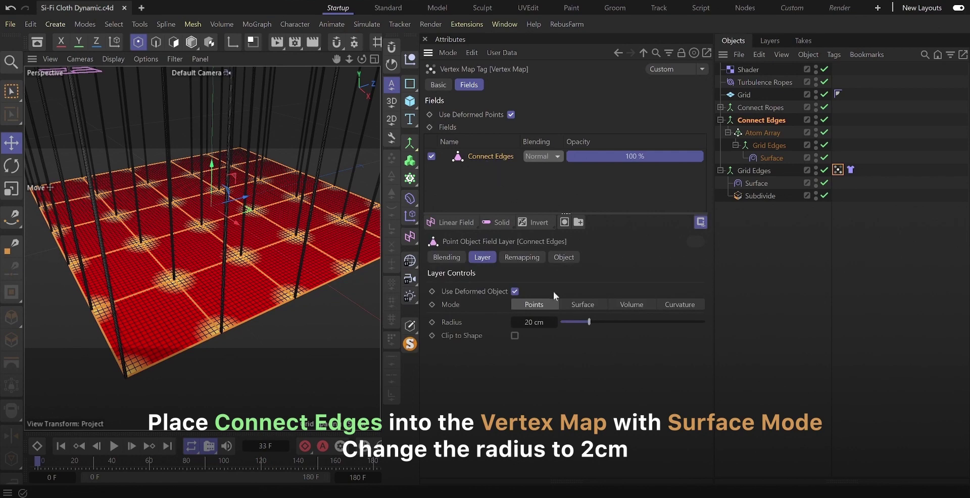
pyautogui.click(585, 304)
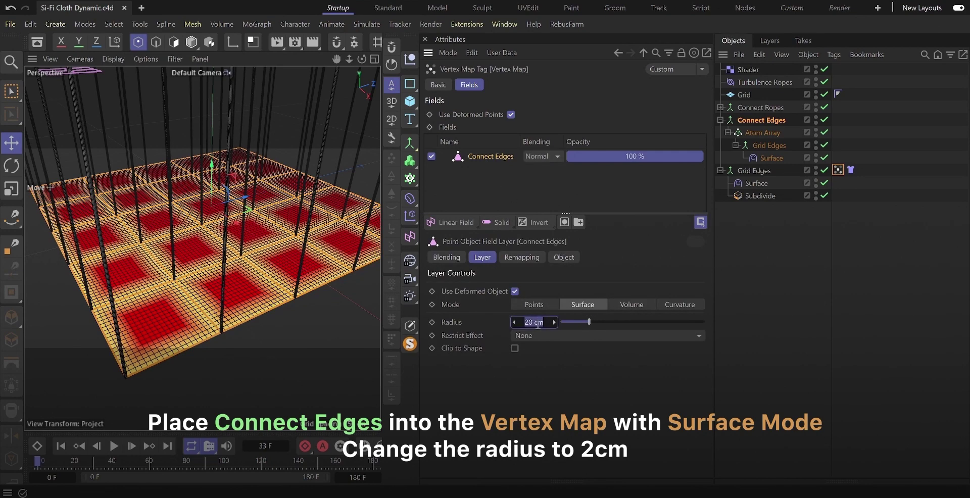
pyautogui.press('Return')
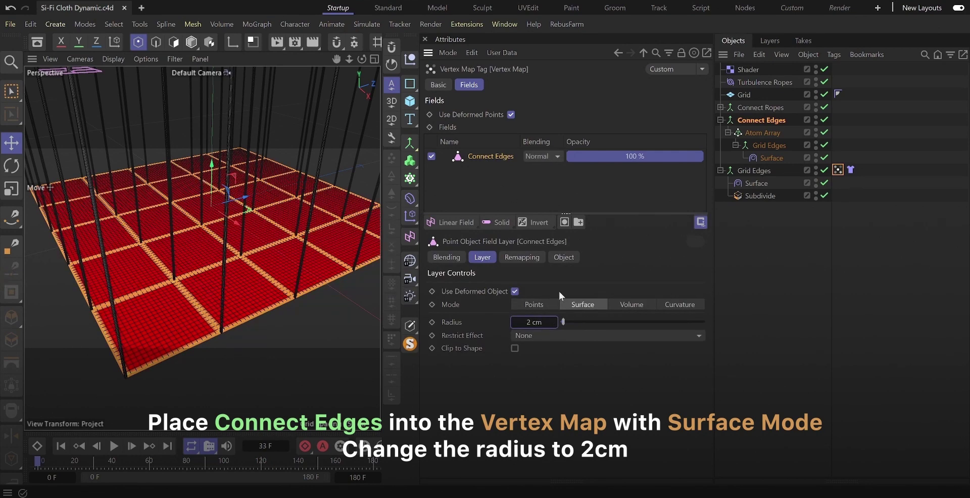
pyautogui.click(544, 226)
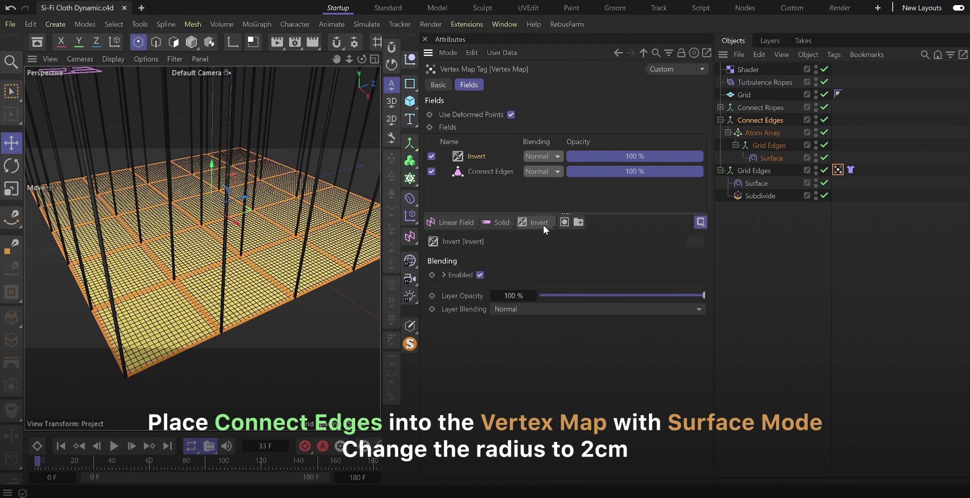
# Use the Vertex Map as the cloth's Mix Animation map, test playback and rewind to frame 0
pyautogui.click(850, 171)
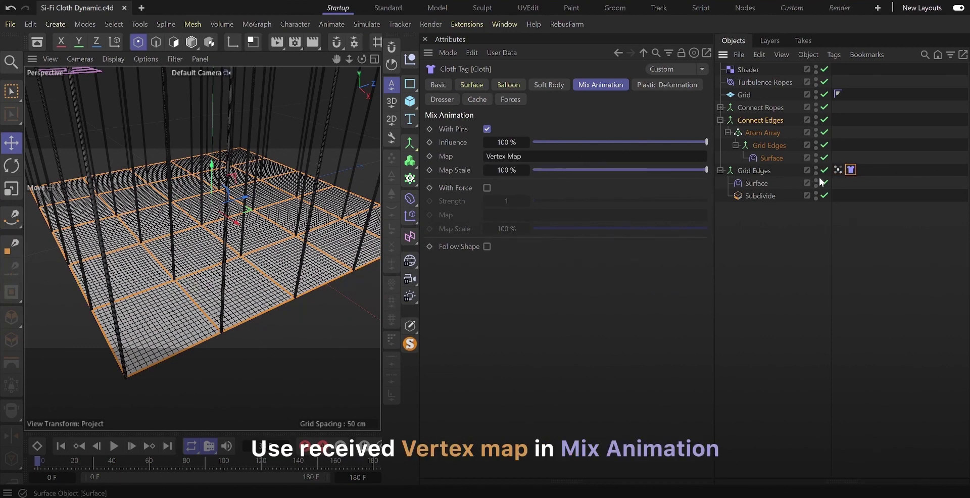
pyautogui.click(762, 171)
pyautogui.click(756, 239)
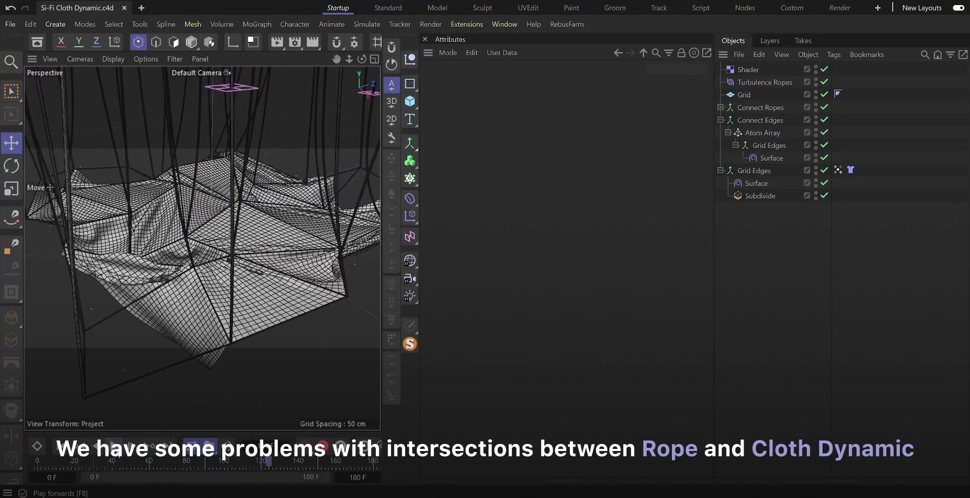
pyautogui.click(114, 446)
pyautogui.click(65, 446)
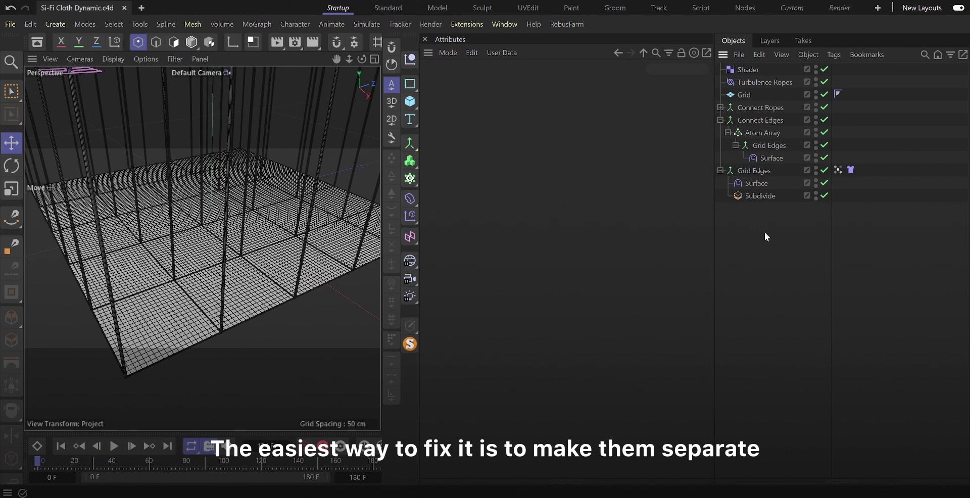
# Add a Simulation Scene Ropes with the Rope tag as element and Turbulence Ropes as force
pyautogui.click(368, 24)
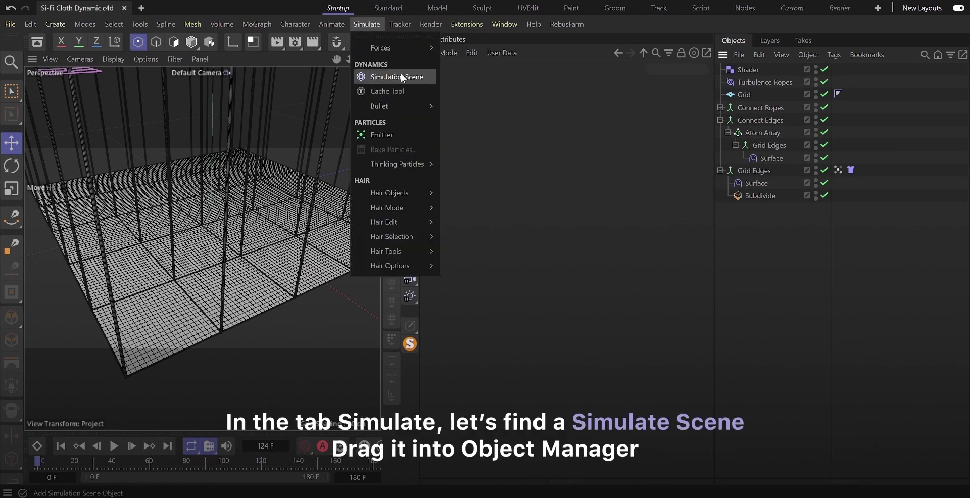
pyautogui.moveTo(401, 73); pyautogui.dragTo(770, 68)
pyautogui.doubleClick(770, 70)
pyautogui.write('Ropes')
pyautogui.click(748, 79)
pyautogui.click(755, 68)
pyautogui.click(721, 119)
pyautogui.moveTo(838, 157); pyautogui.dragTo(680, 177)
pyautogui.moveTo(575, 235); pyautogui.dragTo(575, 236)
pyautogui.moveTo(581, 315); pyautogui.dragTo(582, 313)
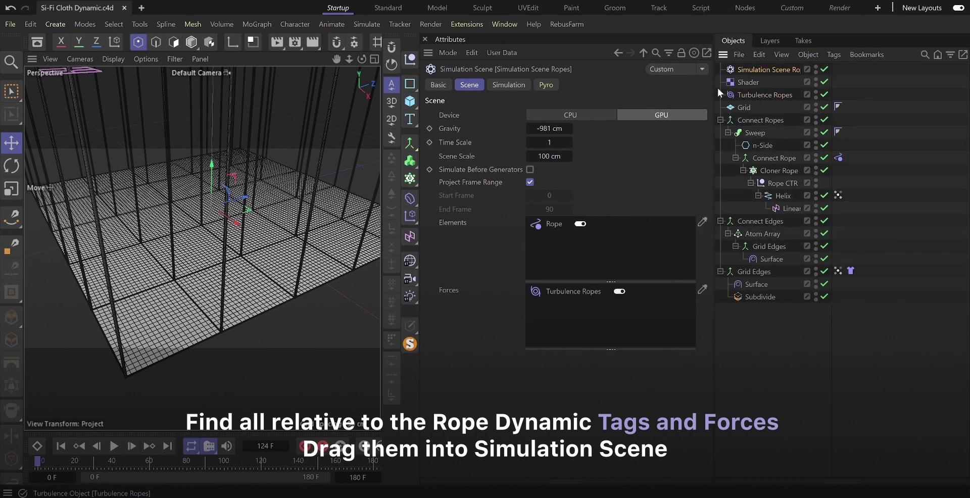
# Add a second Simulation Scene named Cloth below Simulation Scene Ropes
pyautogui.click(361, 24)
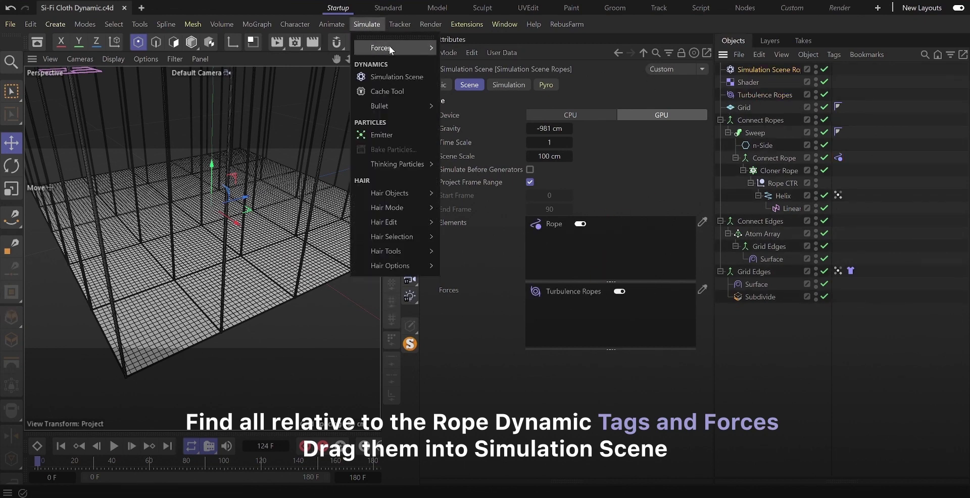
pyautogui.click(397, 77)
pyautogui.doubleClick(791, 70)
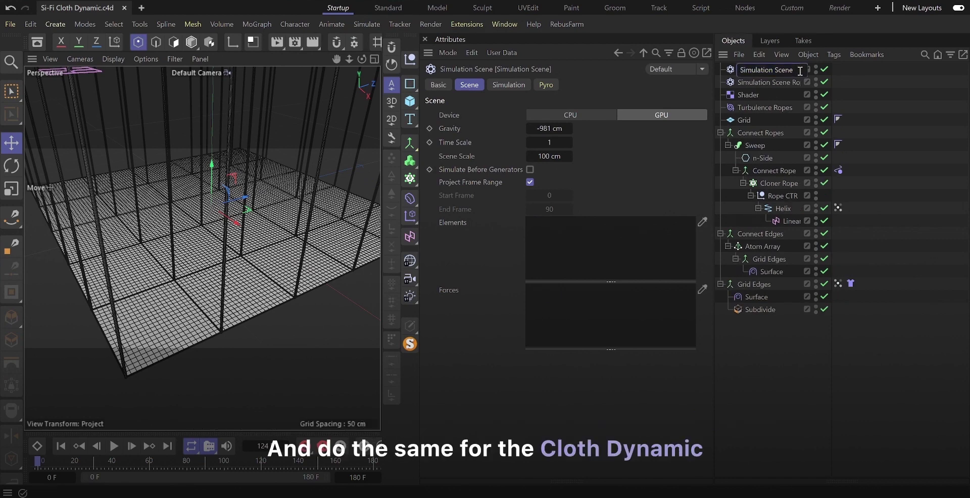
pyautogui.write('Cloth')
pyautogui.moveTo(785, 84); pyautogui.dragTo(739, 96)
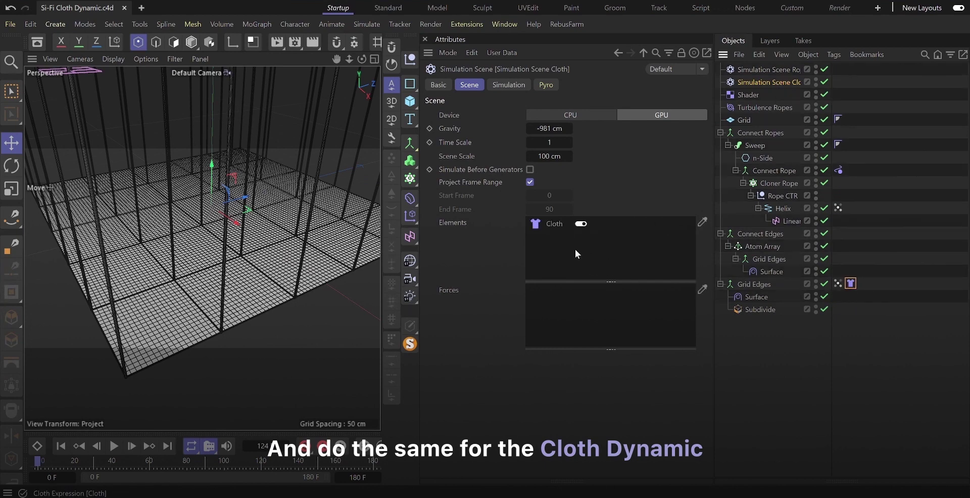
pyautogui.click(770, 326)
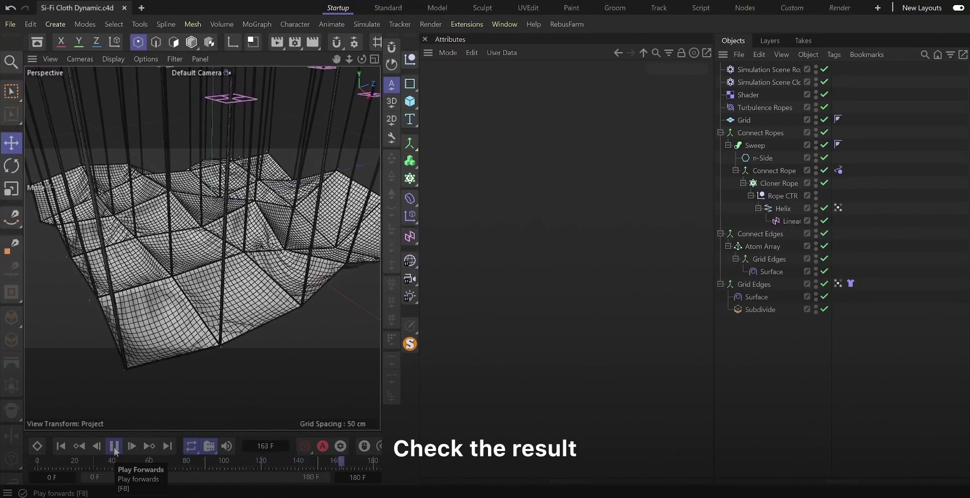
# Stop and rewind the simulation, then give the source Grid 7 width and 7 height segments
pyautogui.click(114, 446)
pyautogui.click(60, 446)
pyautogui.click(745, 120)
pyautogui.click(538, 143)
pyautogui.click(538, 142)
pyautogui.click(538, 156)
pyautogui.click(539, 157)
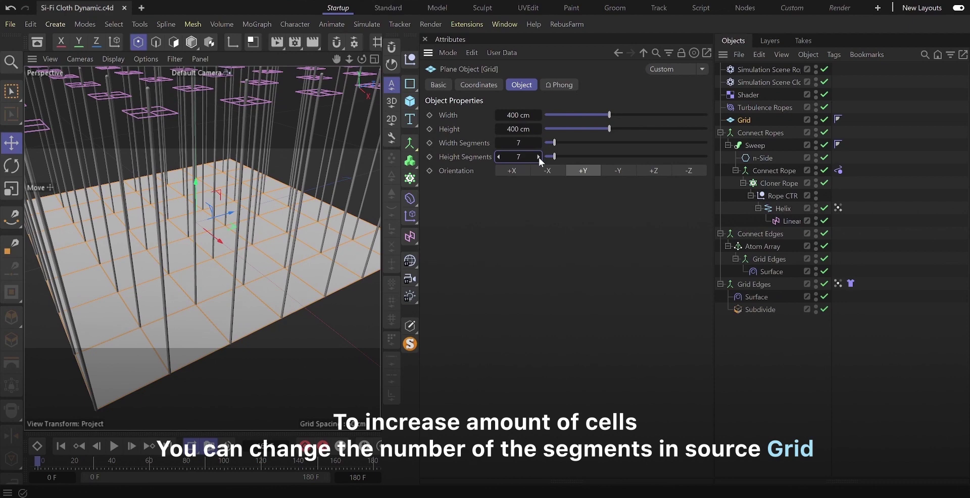
pyautogui.click(771, 350)
# Re-initialize the Surface deformers for the denser grid and replay the simulation
pyautogui.scroll(6, 177, 284)
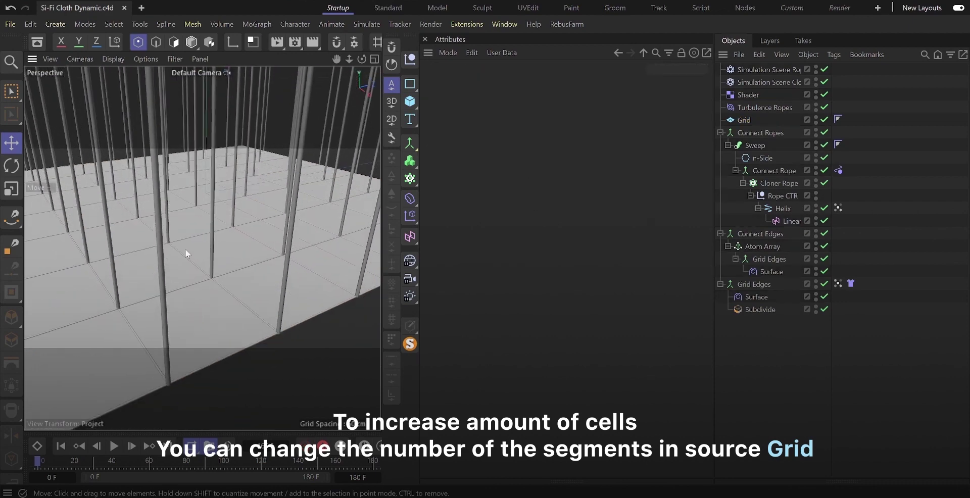
pyautogui.scroll(-5, 187, 251)
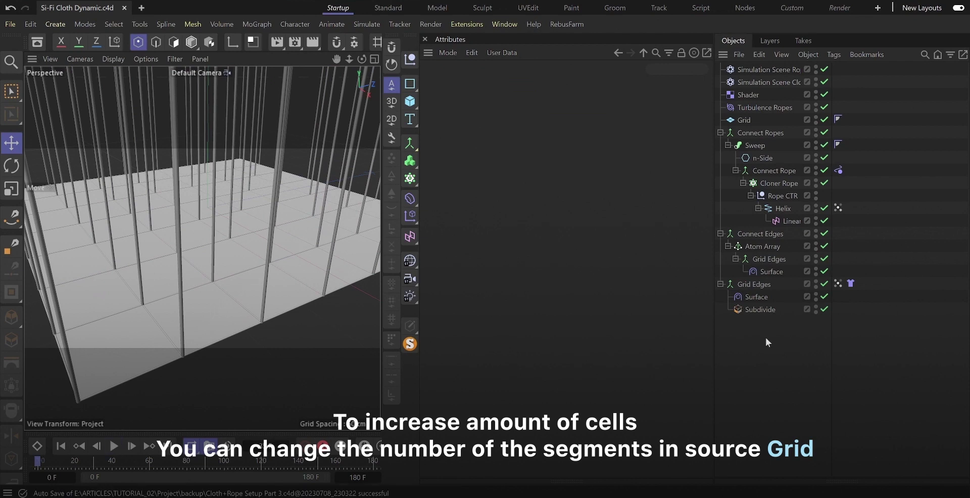
pyautogui.click(765, 271)
pyautogui.click(454, 130)
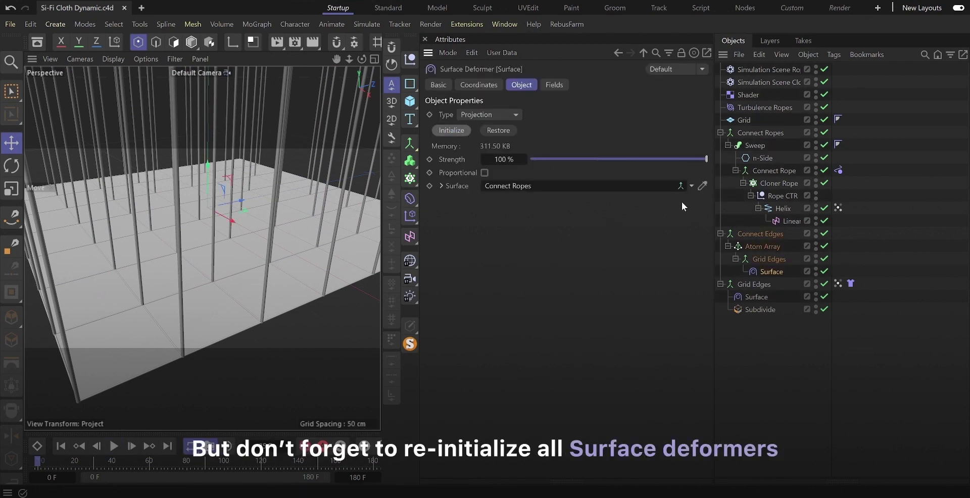
pyautogui.click(757, 297)
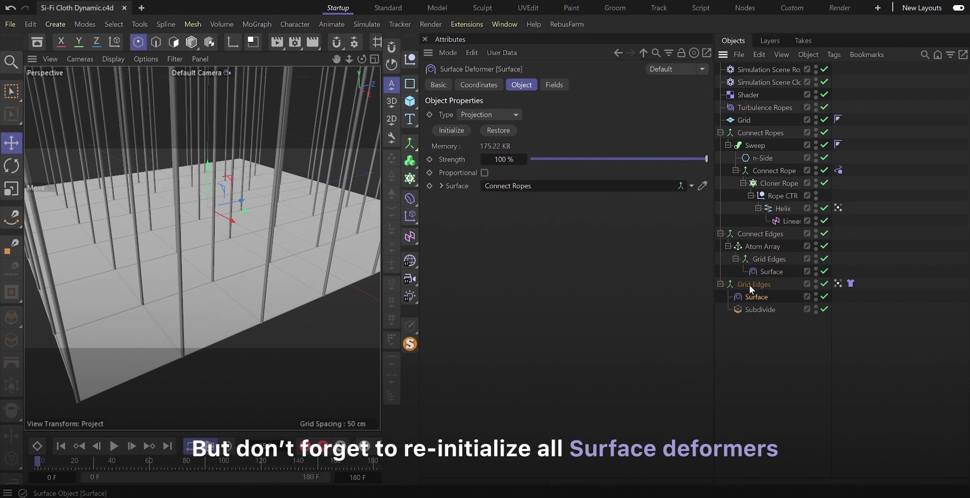
pyautogui.click(748, 339)
pyautogui.click(114, 446)
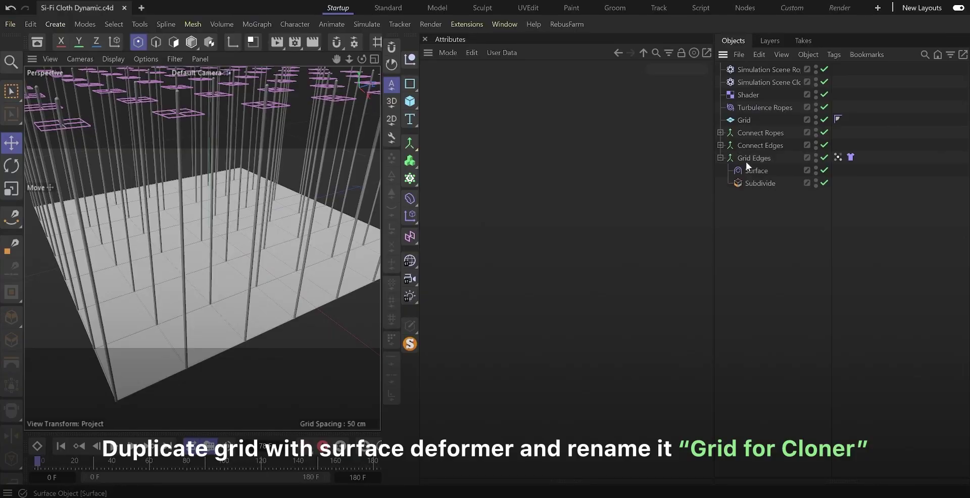
# Duplicate the inner Grid Edges object and rename the copy 'Grid for Clonner'
pyautogui.click(719, 158)
pyautogui.click(720, 145)
pyautogui.click(728, 158)
pyautogui.click(763, 171)
pyautogui.keyDown('ctrl'); pyautogui.moveTo(759, 198); pyautogui.dragTo(757, 199); pyautogui.keyUp('ctrl')
pyautogui.click(720, 145)
pyautogui.doubleClick(763, 171)
pyautogui.press('End')
pyautogui.press('BackSpace')
pyautogui.press('BackSpace')
pyautogui.press('BackSpace')
pyautogui.press('BackSpace')
pyautogui.press('BackSpace')
pyautogui.press('BackSpace')
pyautogui.press('BackSpace')
pyautogui.write('for Clonner')
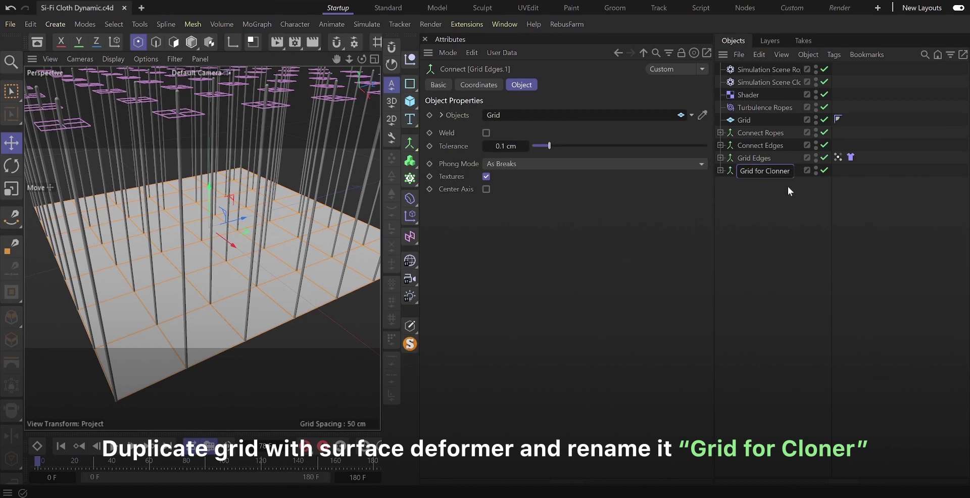
pyautogui.click(763, 195)
# Add a MoGraph Cloner with a Sphere primitive inside it
pyautogui.click(410, 178)
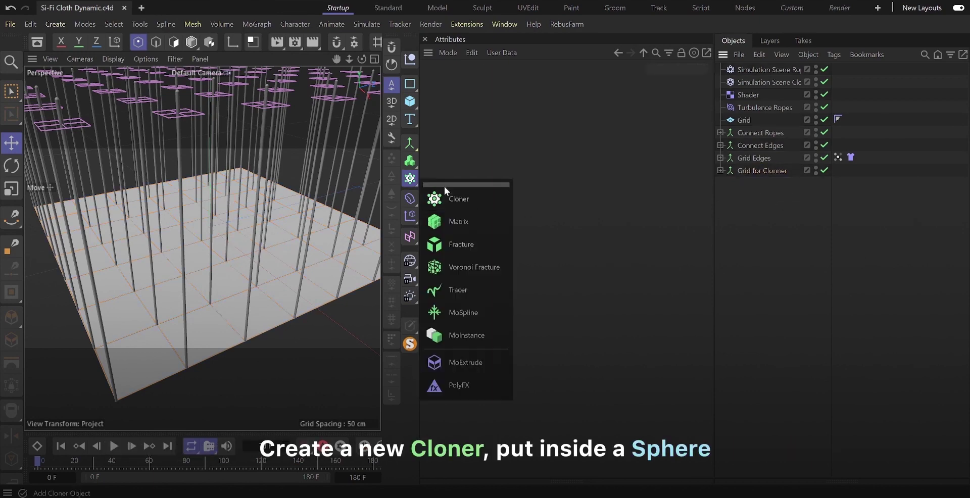
pyautogui.click(470, 199)
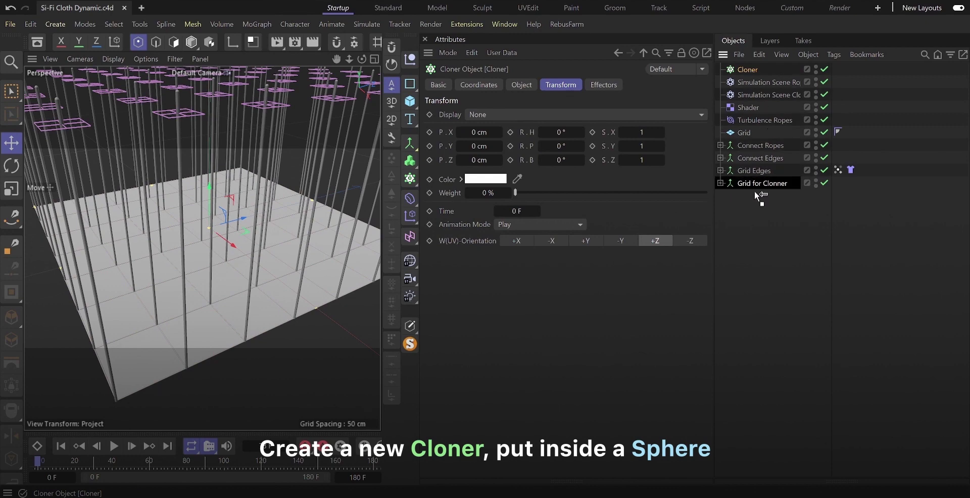
pyautogui.click(410, 102)
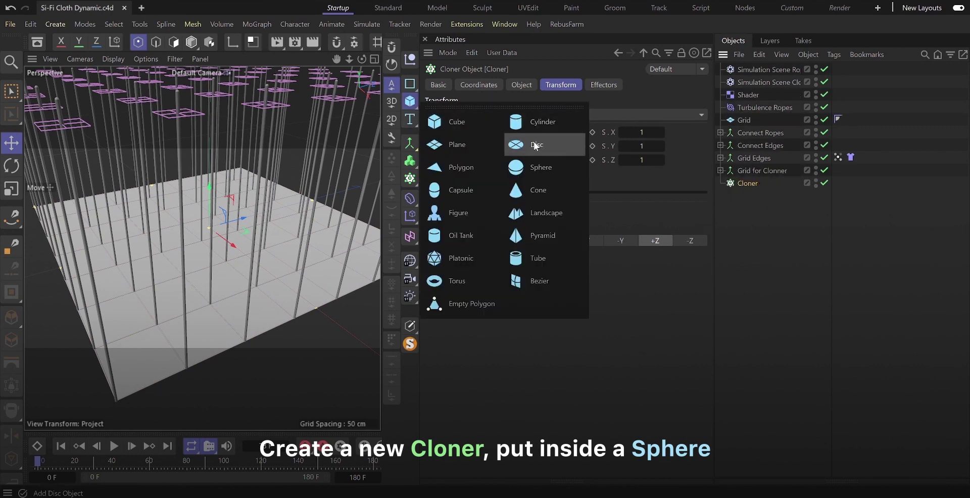
pyautogui.keyDown('shift'); pyautogui.click(532, 159); pyautogui.keyUp('shift')
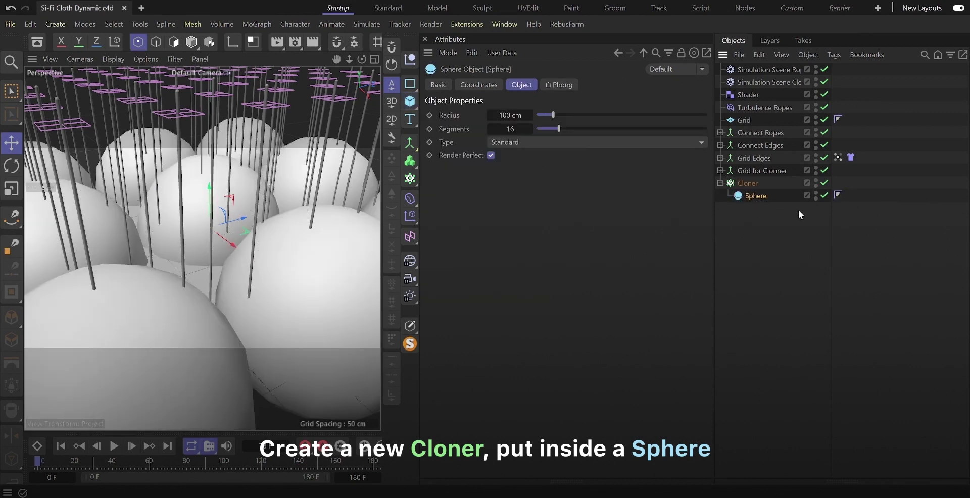
pyautogui.click(512, 115)
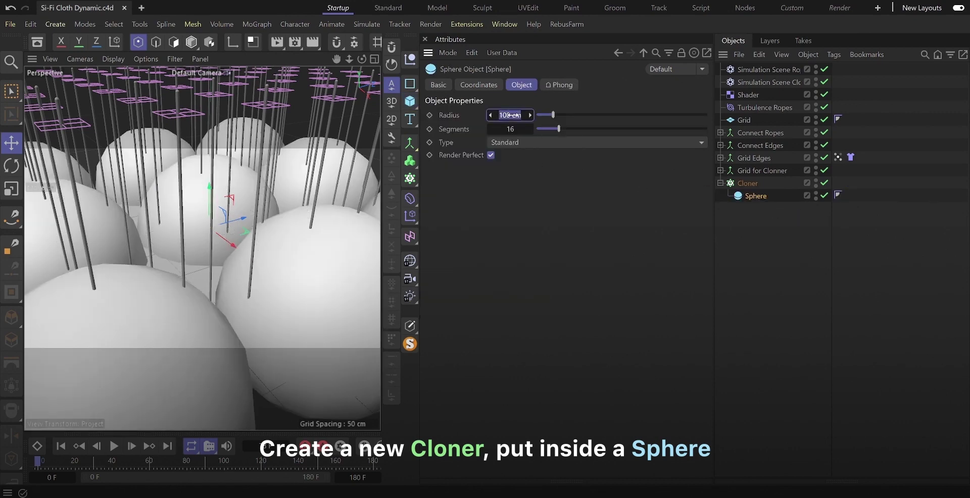
# Set the sphere radius to 2 cm and clone it onto Grid for Clonner's vertices in Object mode
pyautogui.write('2')
pyautogui.press('Return')
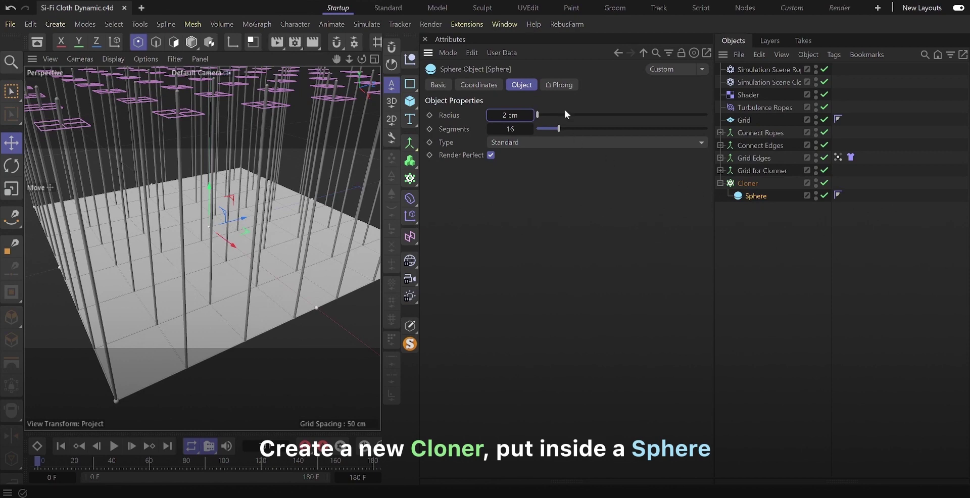
pyautogui.click(747, 183)
pyautogui.click(521, 84)
pyautogui.click(523, 115)
pyautogui.click(524, 129)
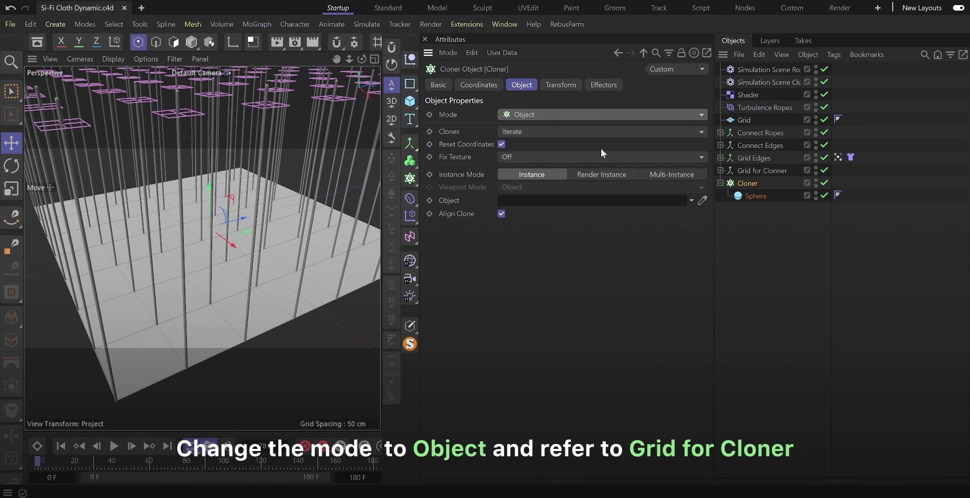
pyautogui.moveTo(752, 172); pyautogui.dragTo(522, 199)
pyautogui.click(517, 244)
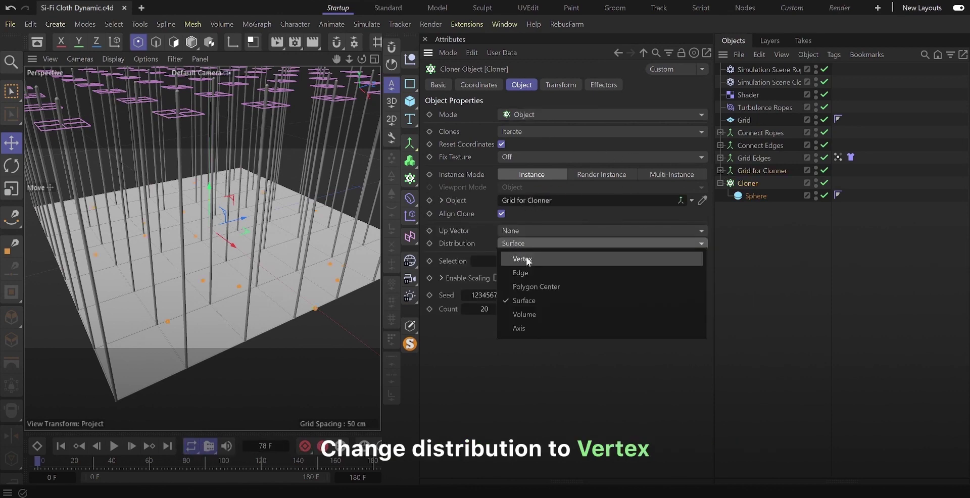
pyautogui.click(525, 259)
# Inspect the corner spheres and rename the cloner 'Cloner Sphere'
pyautogui.click(751, 226)
pyautogui.keyDown('alt'); pyautogui.moveTo(204, 335); pyautogui.dragTo(171, 278); pyautogui.keyUp('alt')
pyautogui.scroll(4, 171, 280)
pyautogui.keyDown('alt'); pyautogui.moveTo(170, 289); pyautogui.dragTo(189, 289, button='middle'); pyautogui.keyUp('alt')
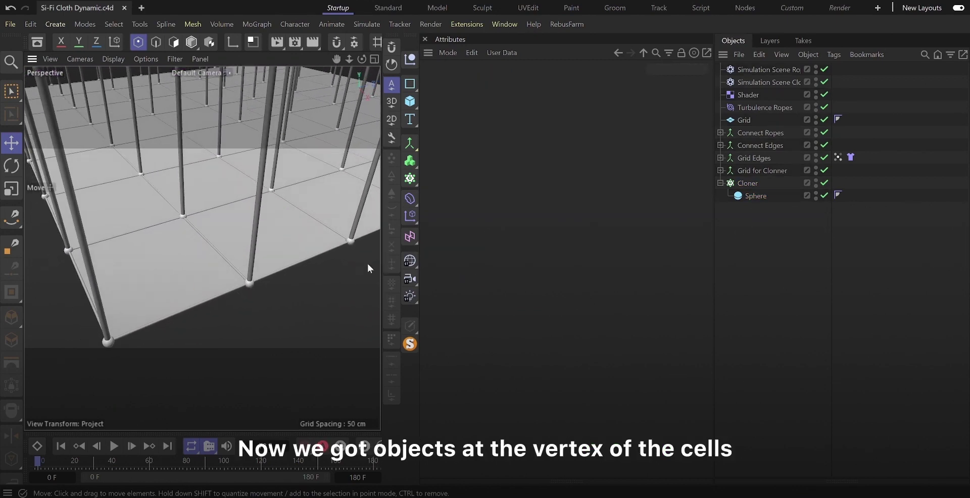
pyautogui.doubleClick(758, 183)
pyautogui.write('Sphere')
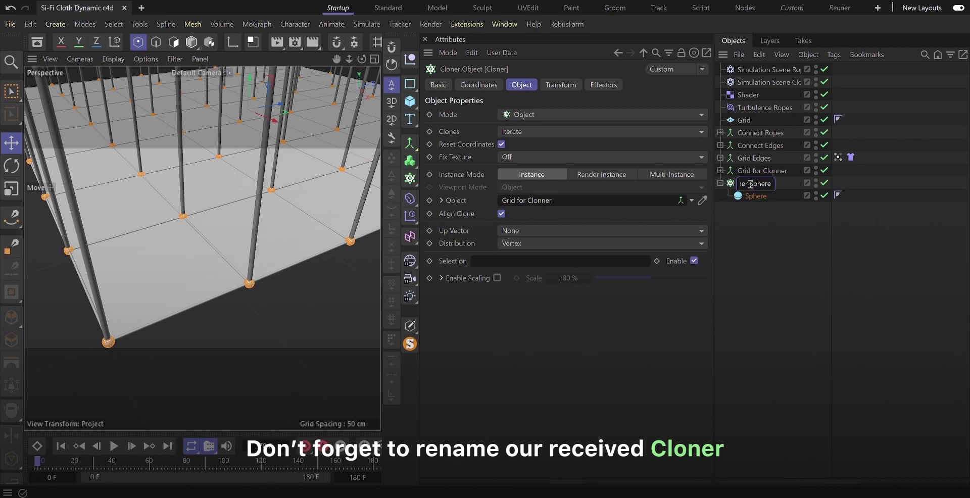
pyautogui.click(717, 183)
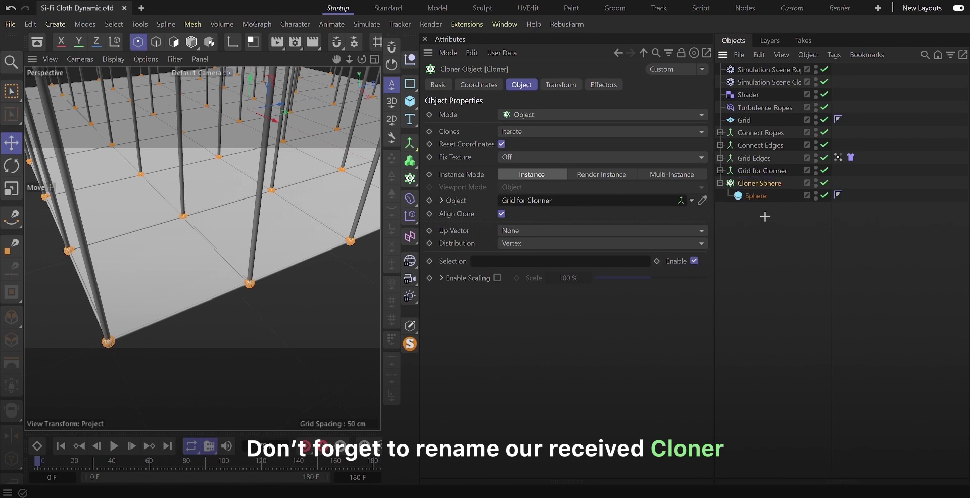
# Duplicate Cloner Sphere as 'Cloner Edges' and switch its distribution to Edge
pyautogui.click(720, 182)
pyautogui.click(755, 188)
pyautogui.keyDown('ctrl'); pyautogui.moveTo(755, 188); pyautogui.dragTo(765, 199); pyautogui.keyUp('ctrl')
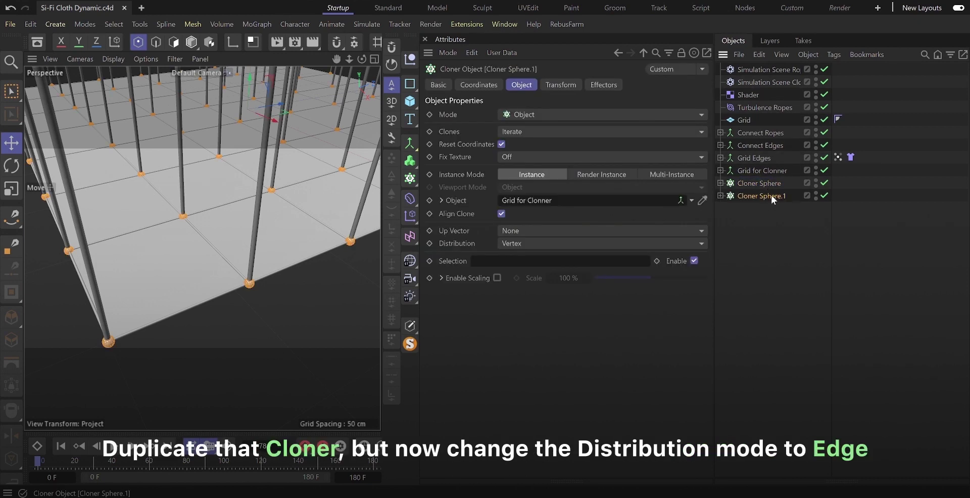
pyautogui.doubleClick(772, 199)
pyautogui.doubleClick(773, 197)
pyautogui.write('Edges')
pyautogui.click(720, 196)
pyautogui.click(512, 243)
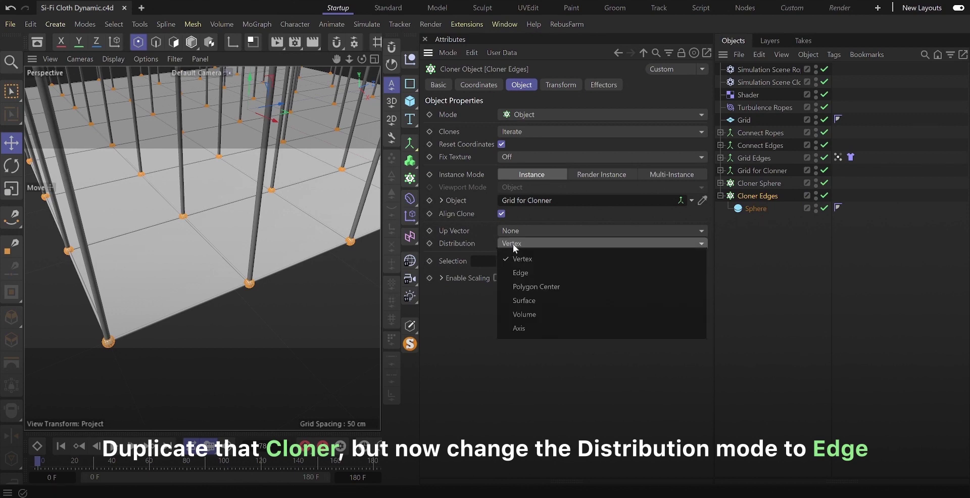
pyautogui.click(520, 273)
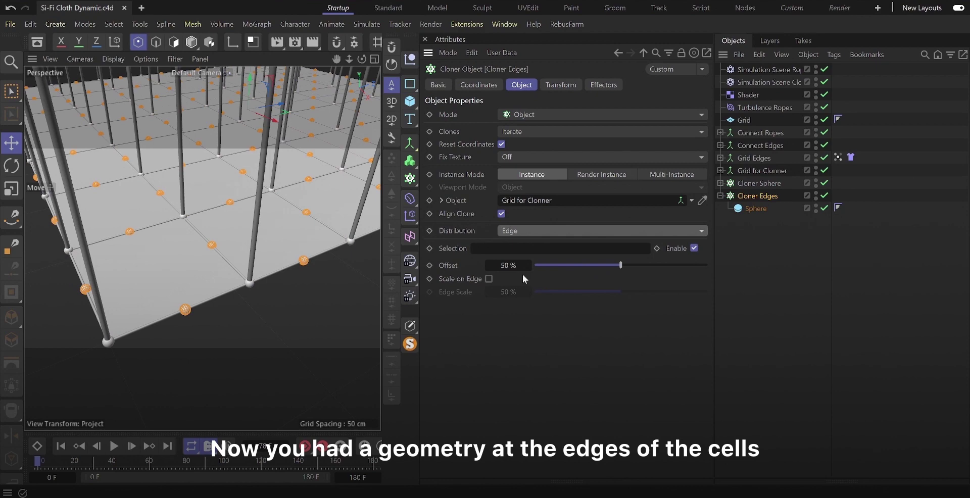
# Add a 2 cm radius, 25 cm tall Cylinder to Cloner Edges and mirror it with a Y-plane Symmetry
pyautogui.click(410, 101)
pyautogui.click(518, 122)
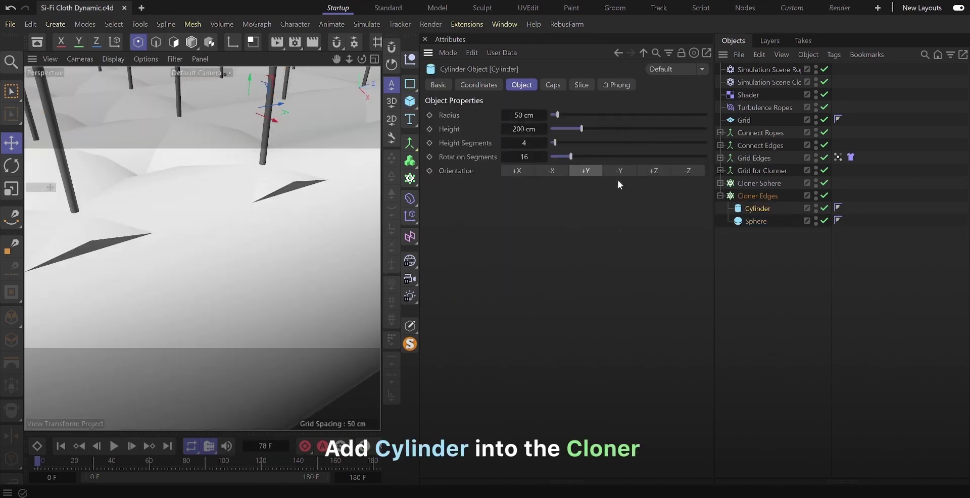
pyautogui.click(525, 115)
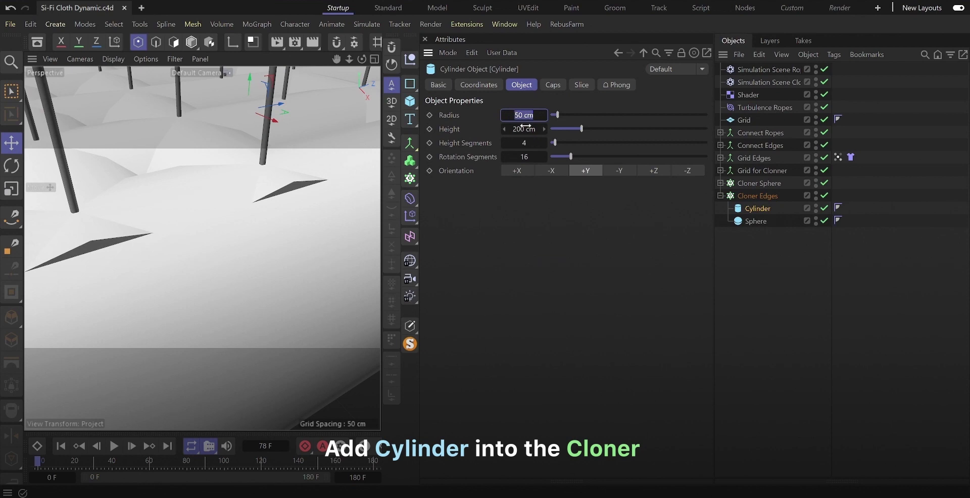
pyautogui.write('2')
pyautogui.press('Tab')
pyautogui.write('25')
pyautogui.press('Return')
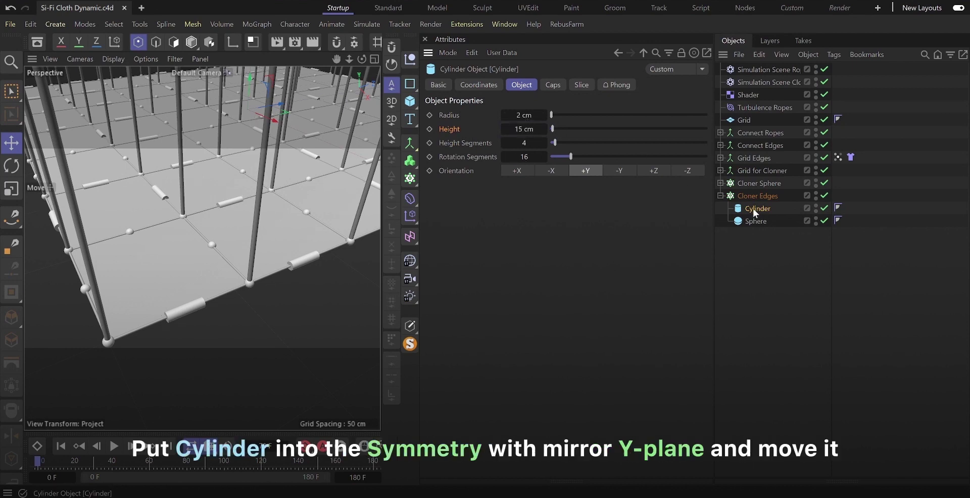
pyautogui.click(753, 208)
pyautogui.click(597, 159)
# Move the Cylinder to 14 cm on Y
pyautogui.click(762, 220)
pyautogui.click(478, 85)
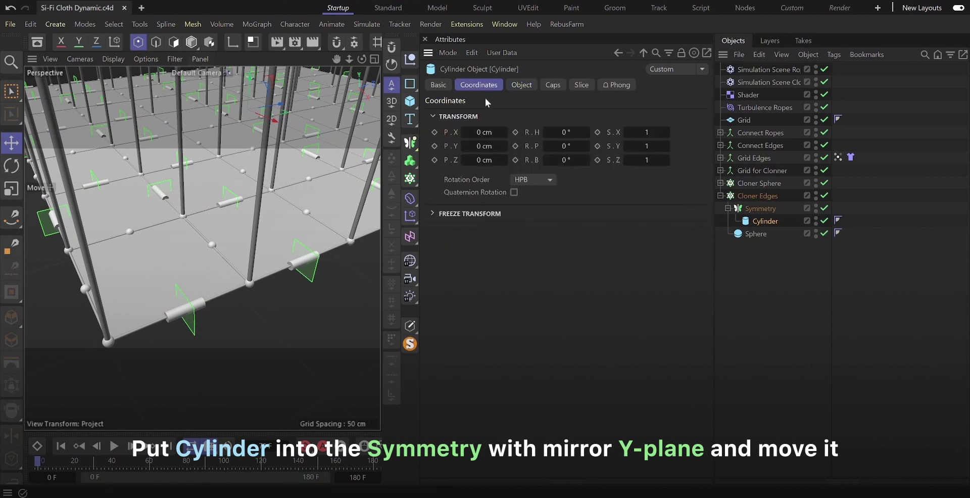
pyautogui.click(505, 146)
pyautogui.click(505, 146)
pyautogui.click(505, 146)
pyautogui.click(505, 146)
pyautogui.click(505, 146)
pyautogui.click(505, 146)
pyautogui.click(504, 146)
pyautogui.click(505, 146)
pyautogui.click(505, 146)
pyautogui.click(505, 147)
pyautogui.click(504, 146)
pyautogui.click(504, 146)
pyautogui.click(504, 146)
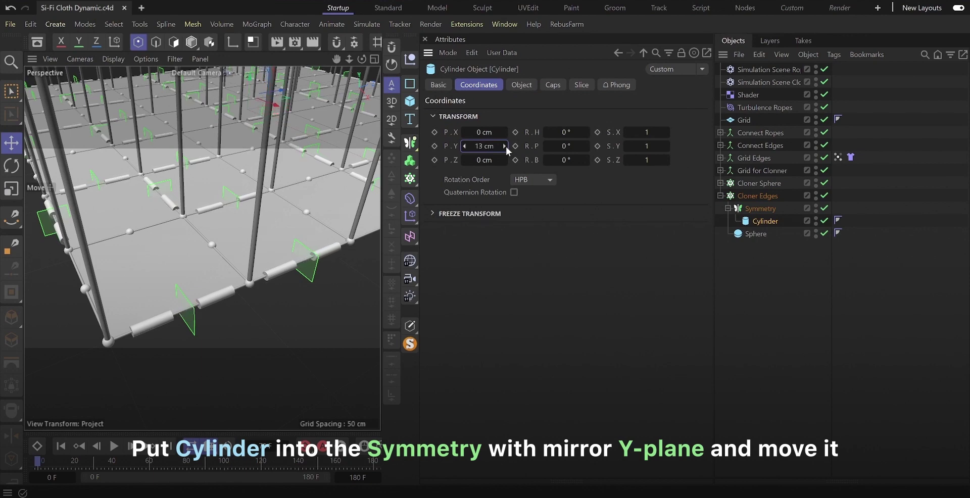
pyautogui.click(505, 146)
pyautogui.click(505, 146)
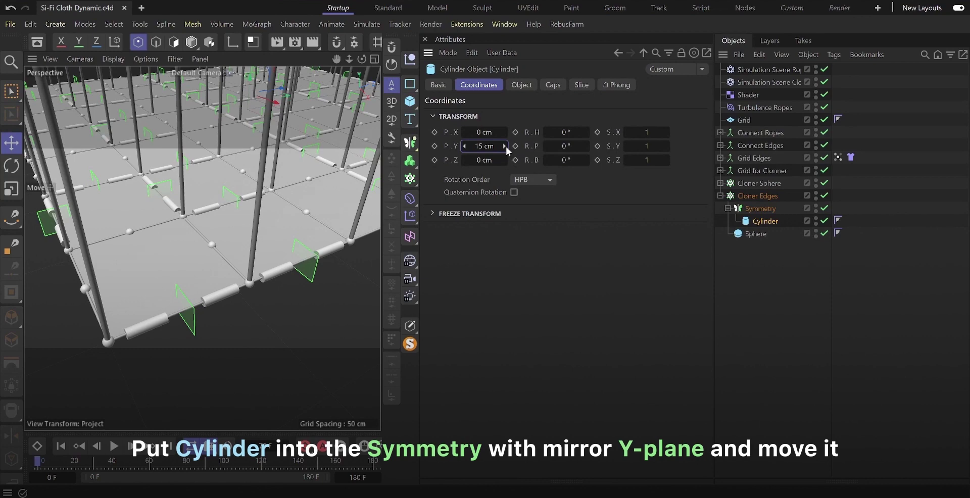
pyautogui.click(464, 146)
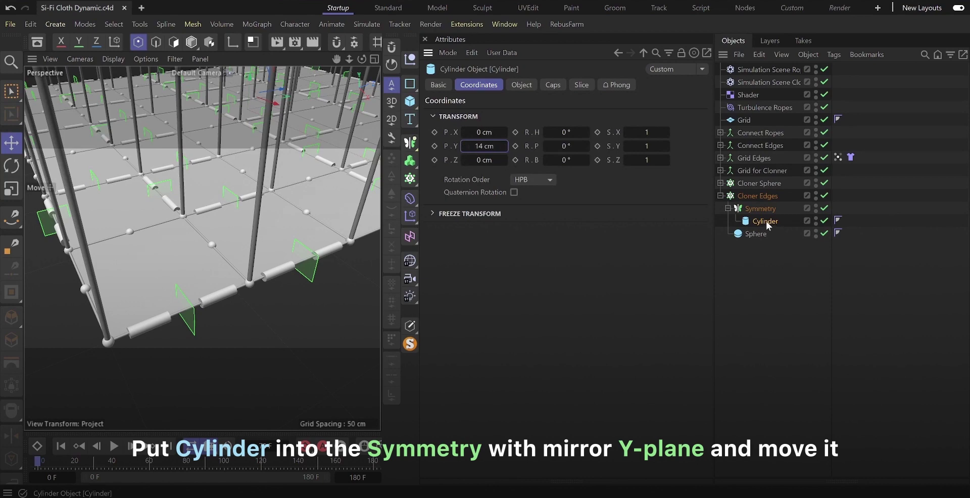
# Reduce the cylinder radius to 1.5 cm
pyautogui.click(519, 85)
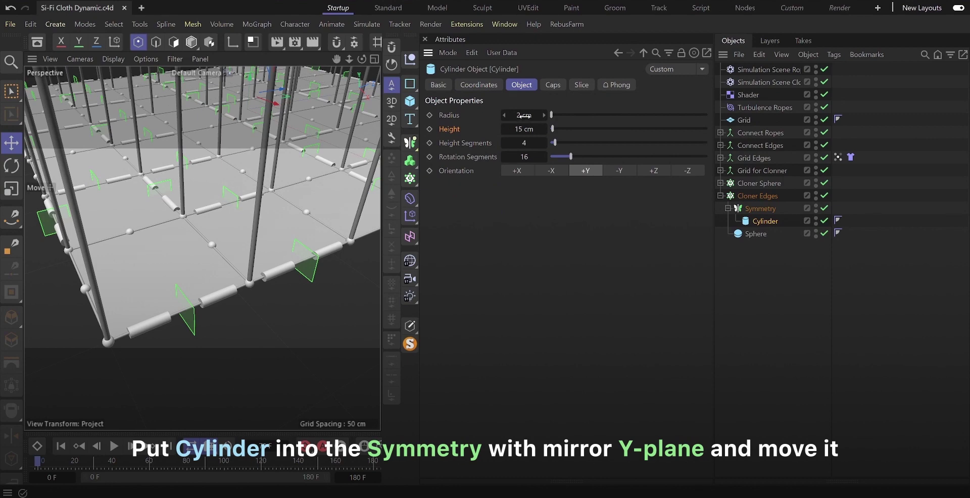
pyautogui.click(524, 115)
pyautogui.click(452, 116)
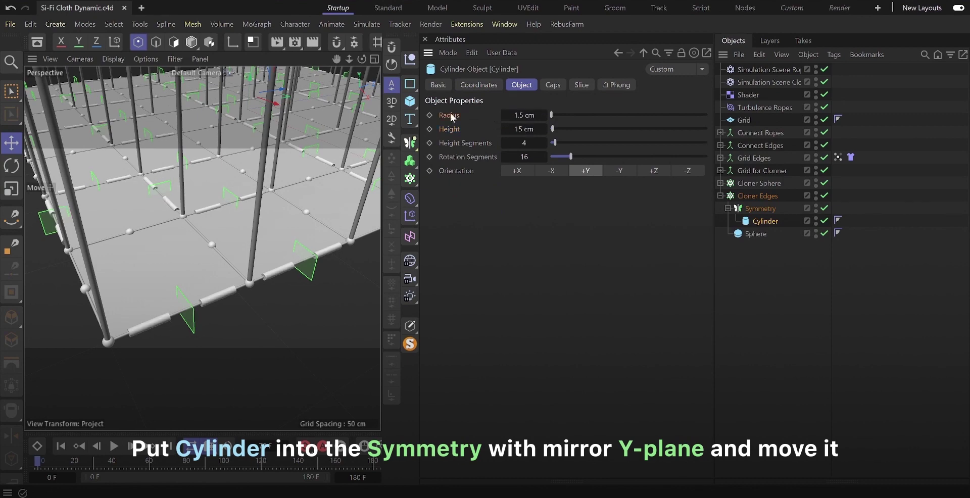
pyautogui.click(768, 256)
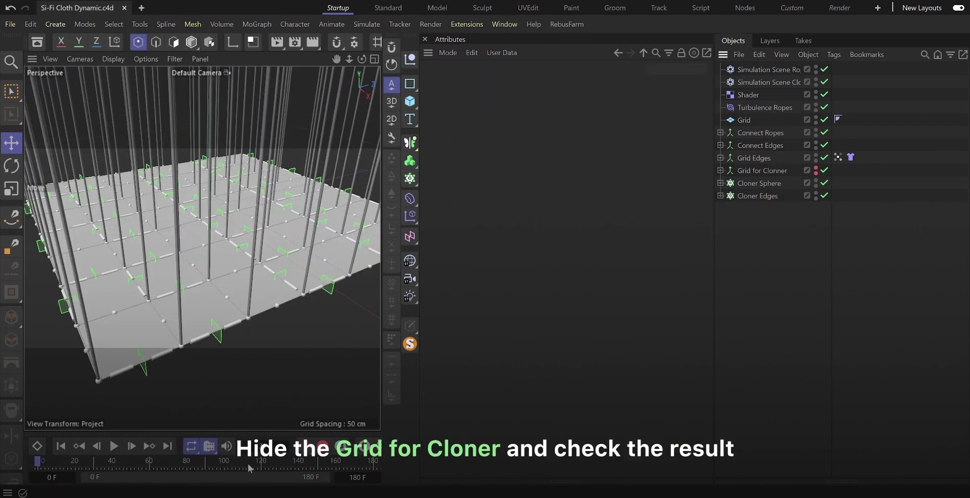
# Run the cloth simulation and stop it partway to watch the cloth sag between the ropes
pyautogui.click(113, 446)
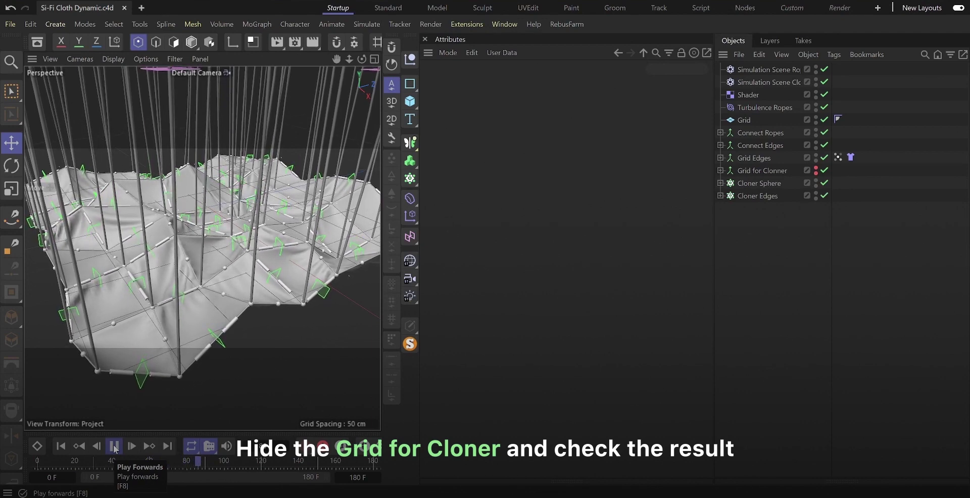
pyautogui.click(115, 447)
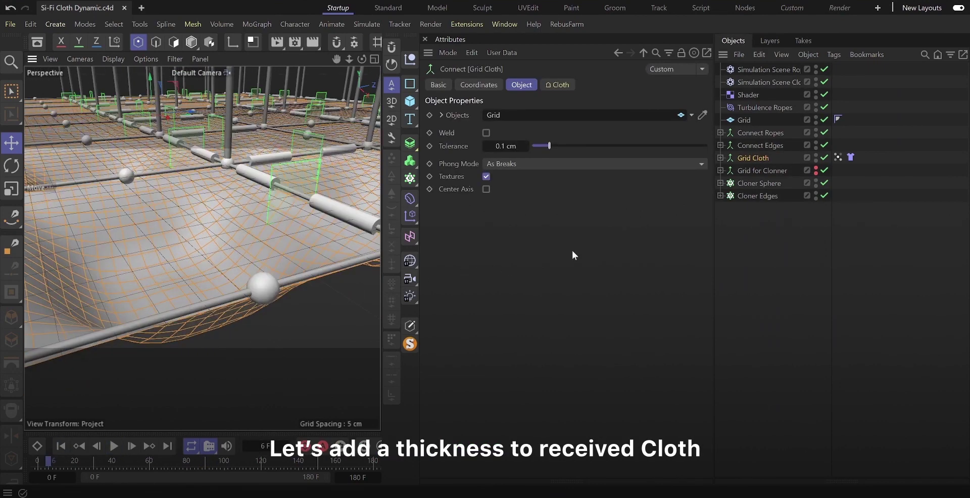
# Add a Thicken generator and set its Thickness to 0.25 cm
pyautogui.click(410, 143)
pyautogui.click(500, 260)
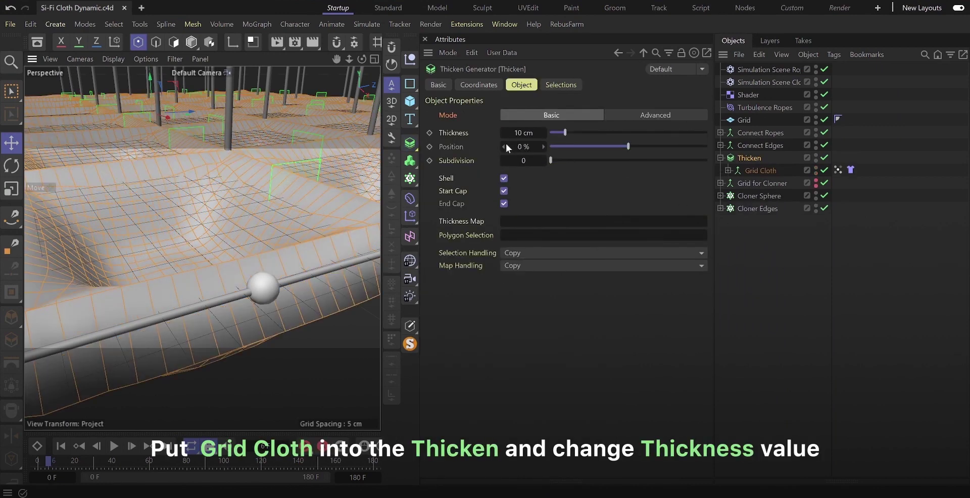
pyautogui.doubleClick(520, 132)
pyautogui.write('.5')
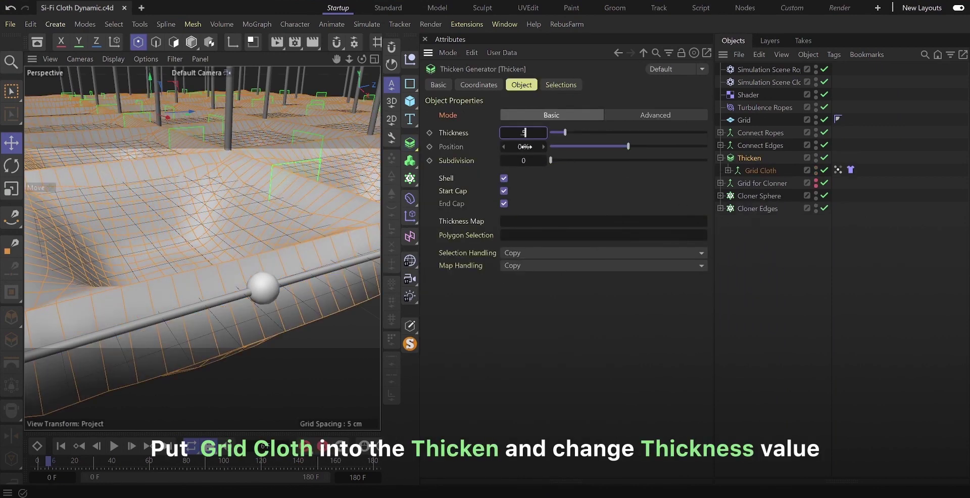
pyautogui.press('Return')
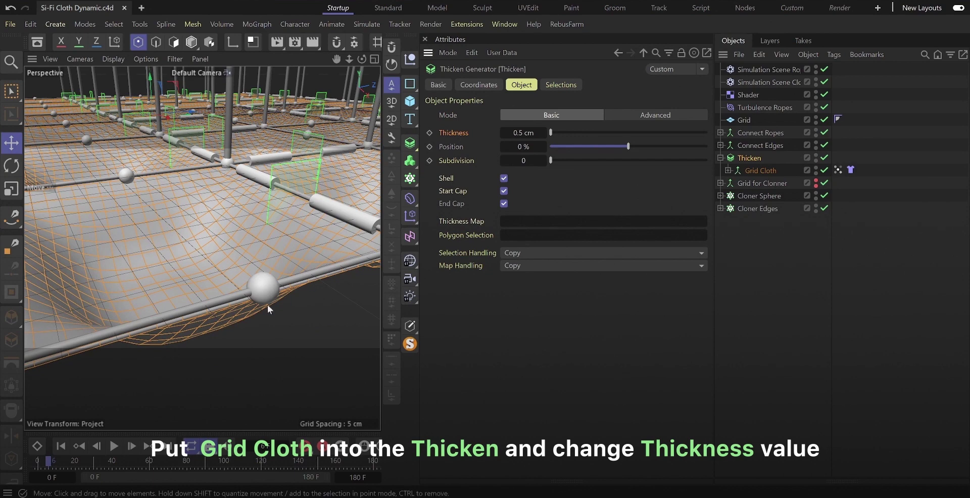
pyautogui.click(527, 133)
pyautogui.write('0.25')
pyautogui.press('Return')
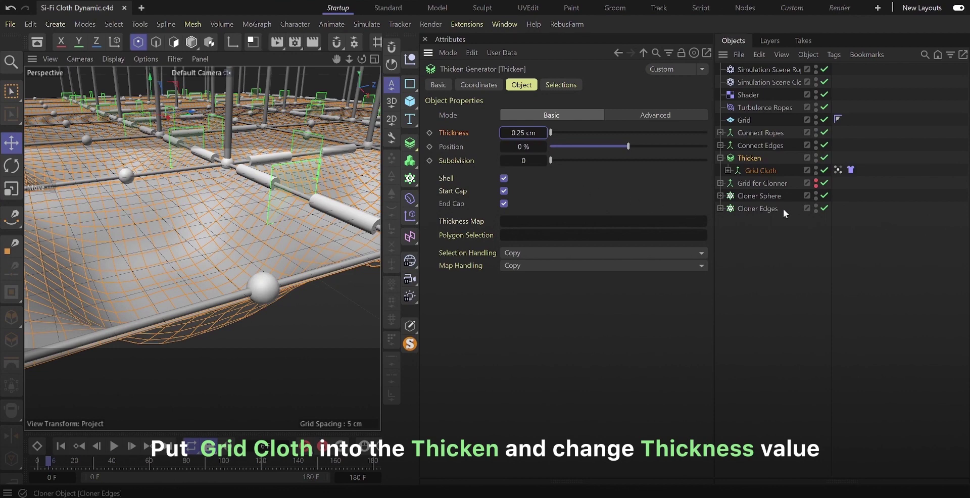
# Rename the generator 'Thicken Cloth' and zoom in on the cloth edge
pyautogui.doubleClick(756, 159)
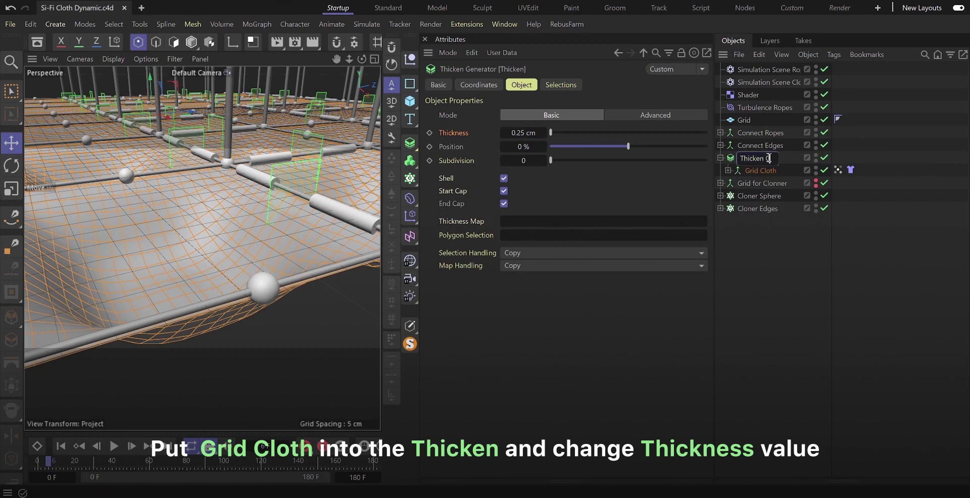
pyautogui.write('Cloth')
pyautogui.press('Return')
pyautogui.click(721, 157)
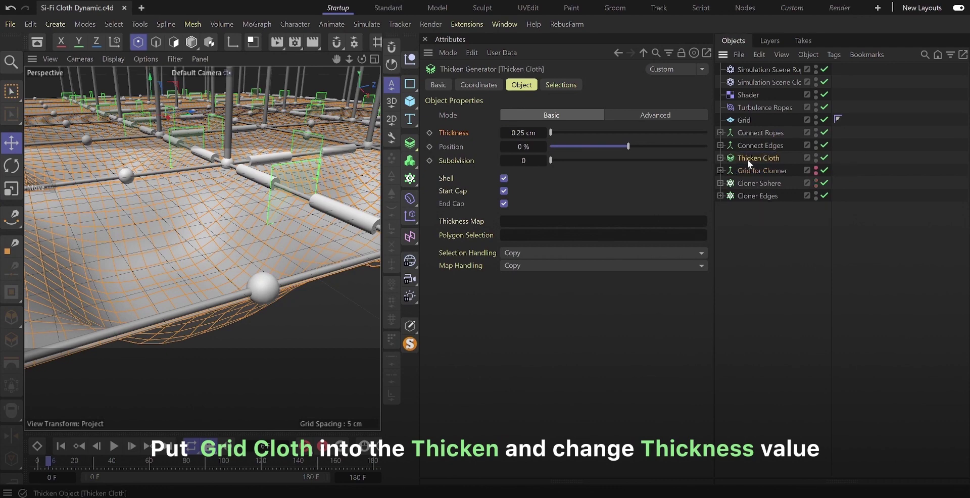
pyautogui.keyDown('alt'); pyautogui.moveTo(242, 225); pyautogui.dragTo(254, 230); pyautogui.keyUp('alt')
pyautogui.scroll(5, 255, 230)
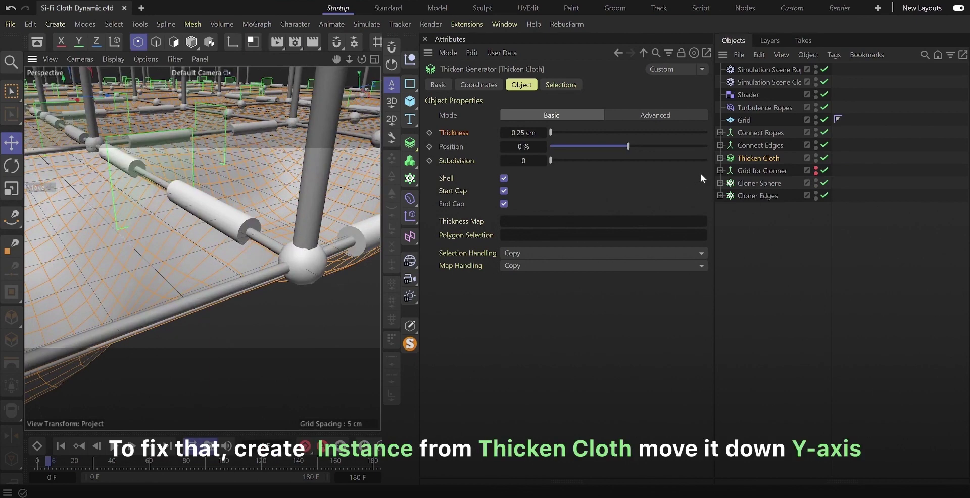
# Create a Render Instance of Thicken Cloth at the hierarchy bottom, offset to -1 cm on Y
pyautogui.click(410, 143)
pyautogui.click(452, 311)
pyautogui.moveTo(762, 69); pyautogui.dragTo(770, 214)
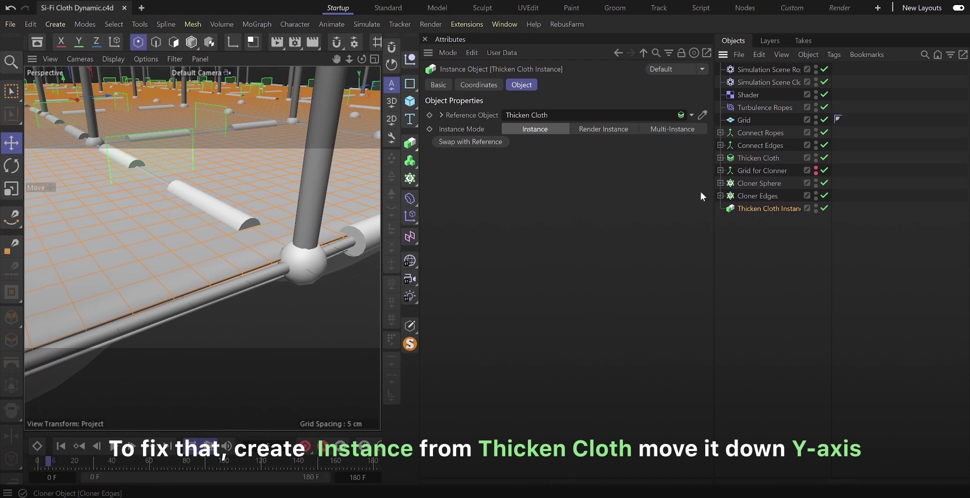
pyautogui.click(607, 130)
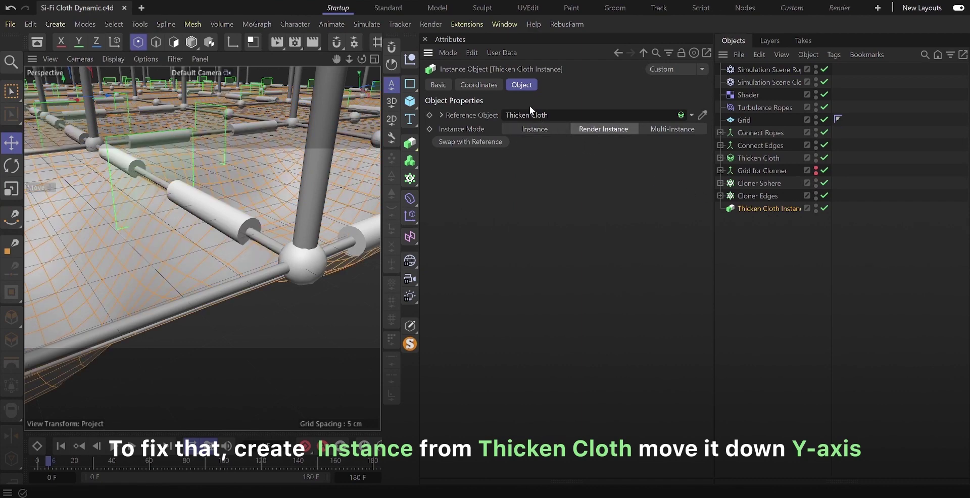
pyautogui.click(485, 85)
pyautogui.click(464, 146)
pyautogui.click(464, 146)
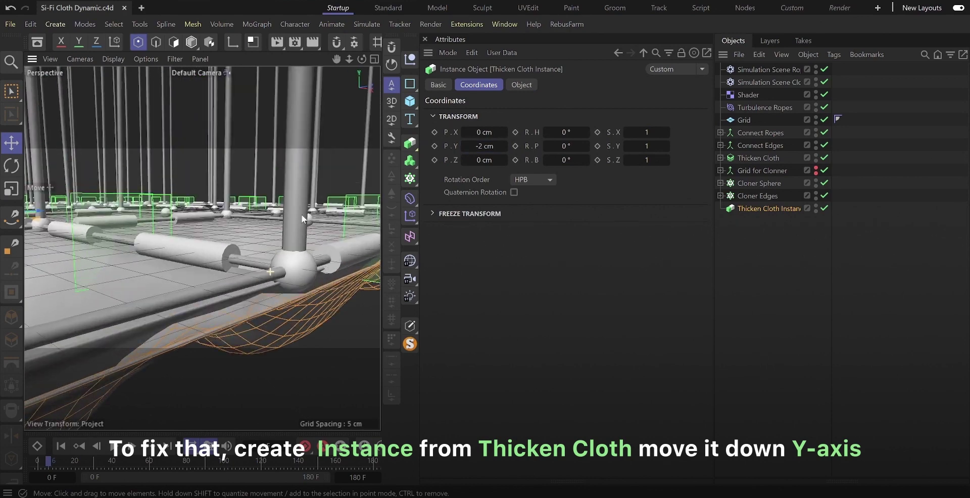
pyautogui.keyDown('alt'); pyautogui.moveTo(299, 219); pyautogui.dragTo(277, 239); pyautogui.keyUp('alt')
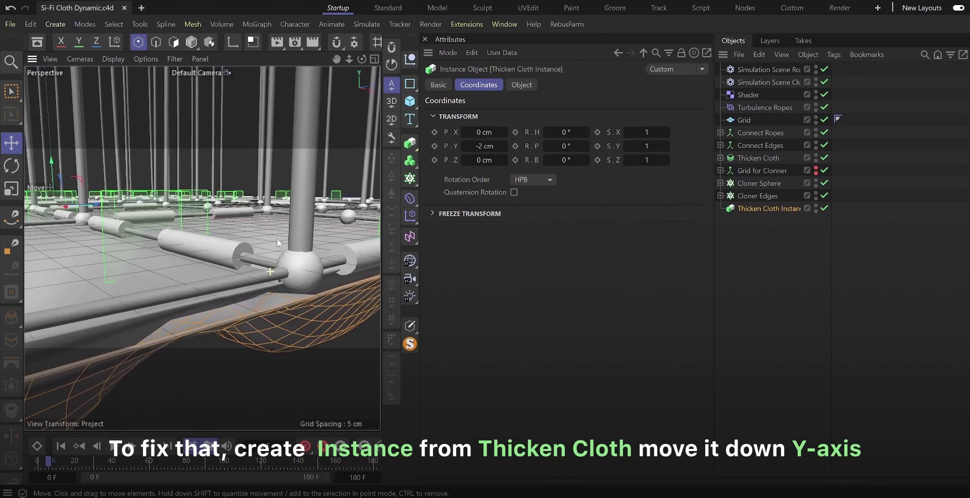
pyautogui.click(504, 147)
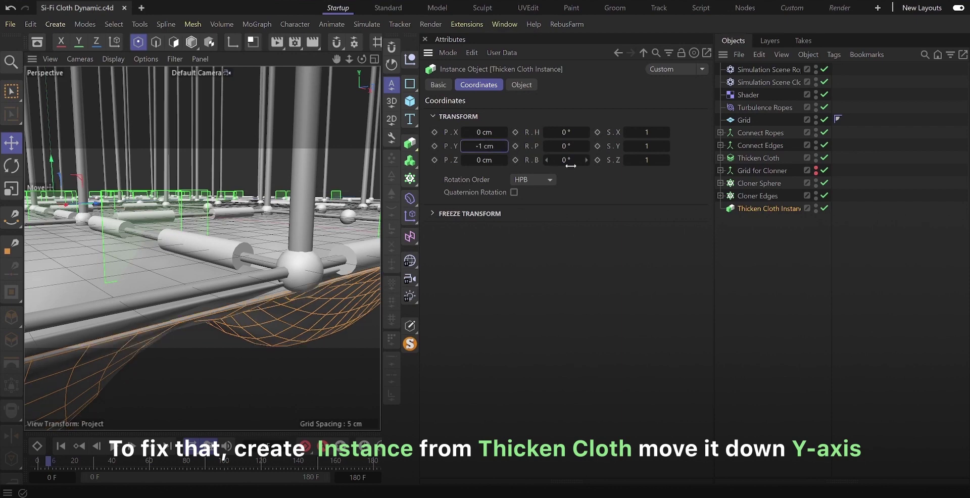
pyautogui.click(766, 227)
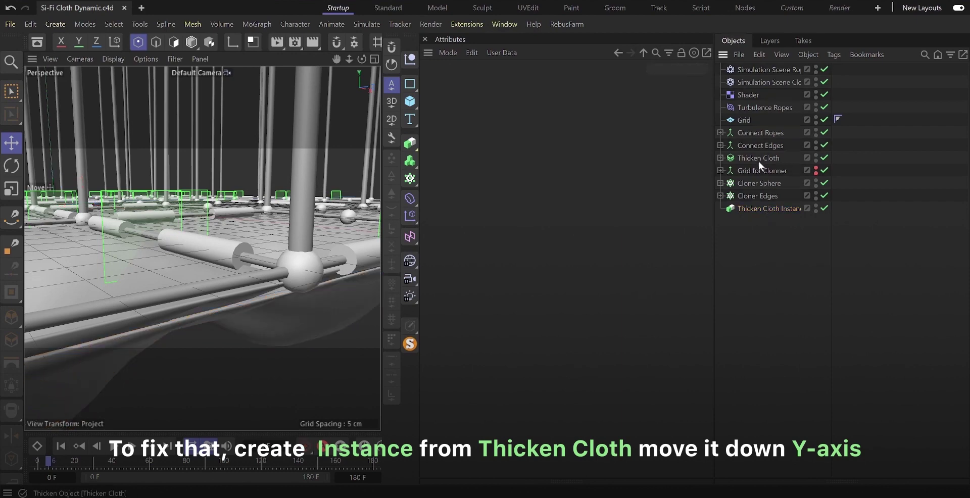
pyautogui.keyDown('alt'); pyautogui.moveTo(289, 281); pyautogui.dragTo(290, 299); pyautogui.keyUp('alt')
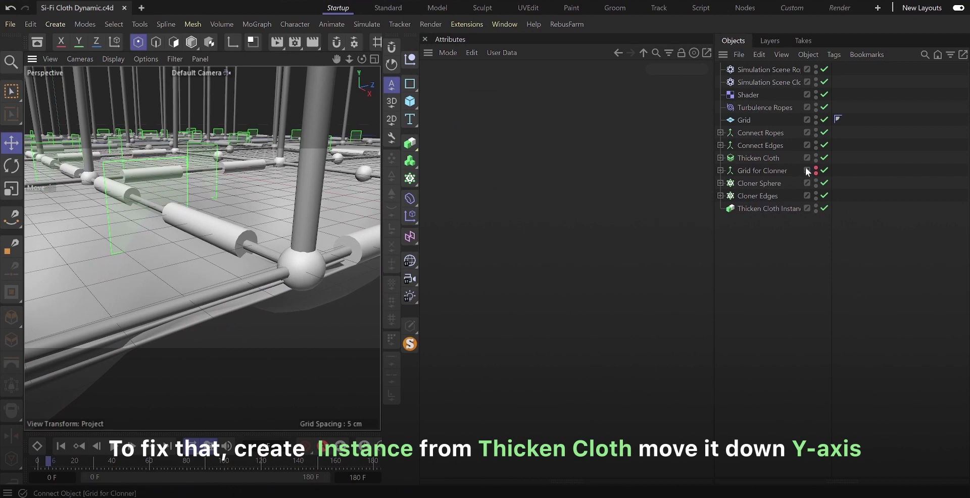
# Add a Null beside Thicken Cloth and name it 'Hidden'
pyautogui.click(410, 60)
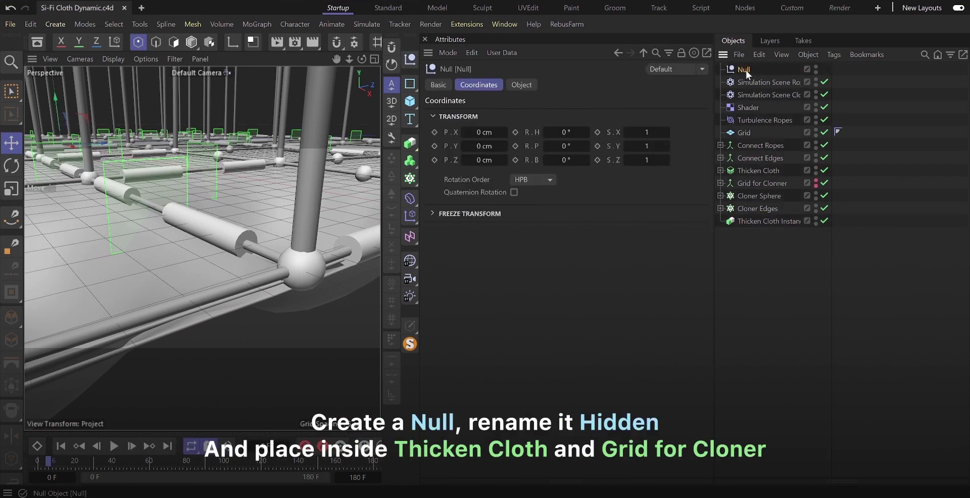
pyautogui.moveTo(746, 71); pyautogui.dragTo(759, 164)
pyautogui.doubleClick(745, 158)
pyautogui.write('Hidden')
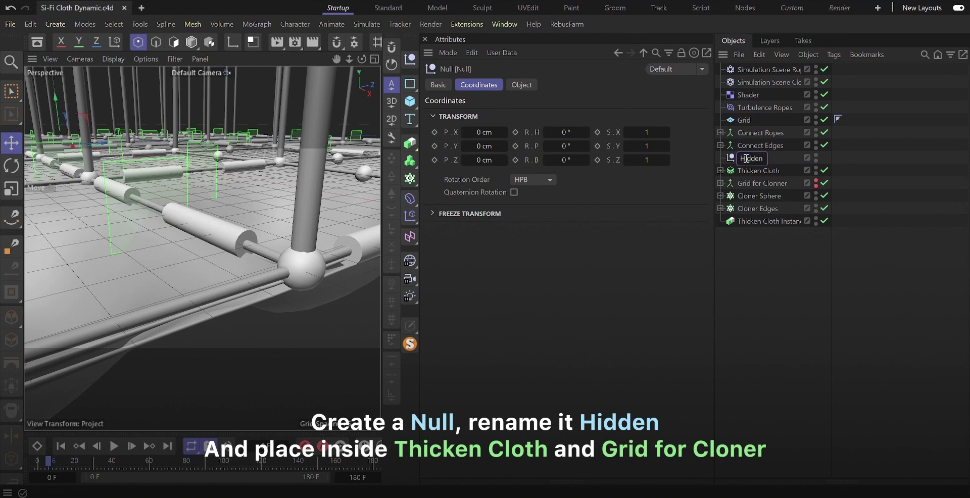
pyautogui.press('Return')
# Move Thicken Cloth and Grid for Clonner into Hidden and hide it in viewport and render
pyautogui.click(763, 171)
pyautogui.moveTo(757, 161); pyautogui.dragTo(809, 180)
pyautogui.click(757, 183)
pyautogui.click(816, 156)
pyautogui.click(817, 161)
pyautogui.click(721, 158)
pyautogui.click(755, 216)
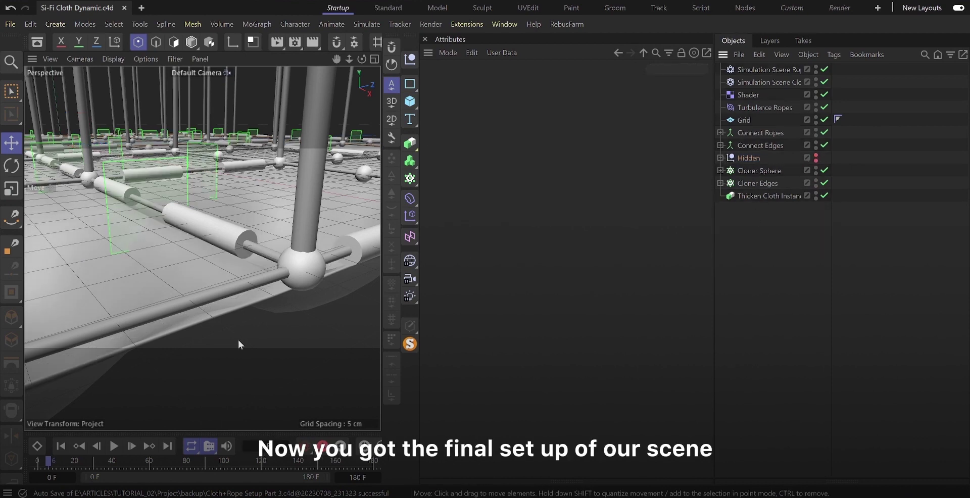
# Play the finished cloth simulation from frame 0
pyautogui.click(115, 446)
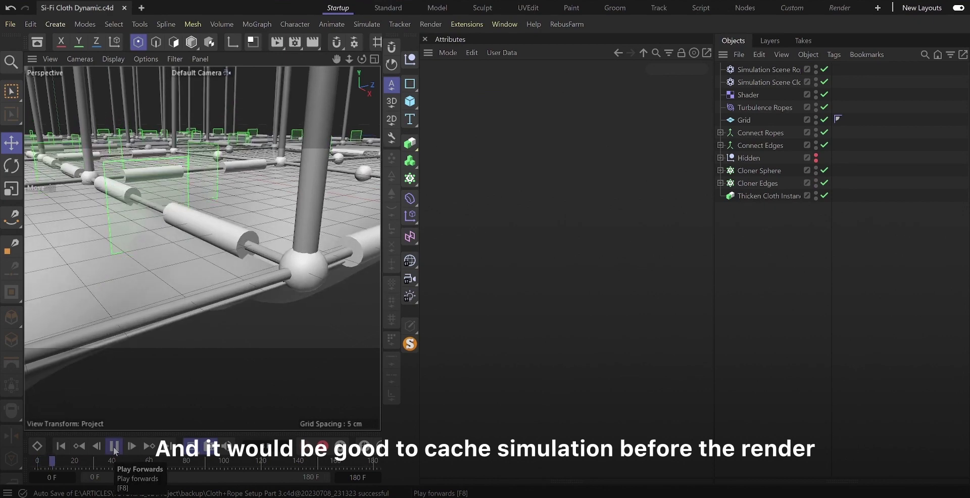